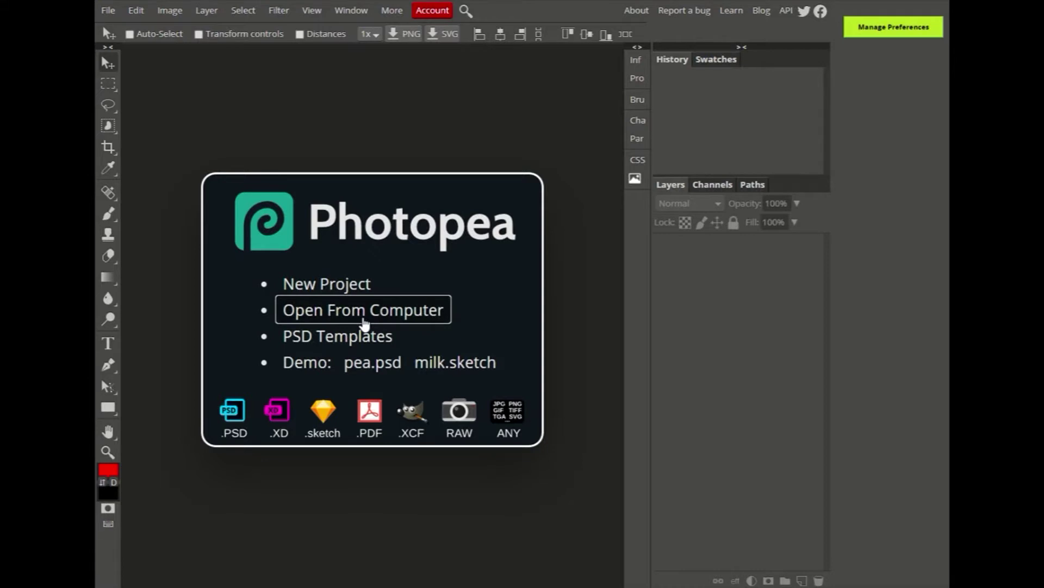
Open the IMG_1514 photo from the computer and crop it to a full-height portrait frame around the building's central corner.
{"action": "left_click", "coordinate": [365, 322]}
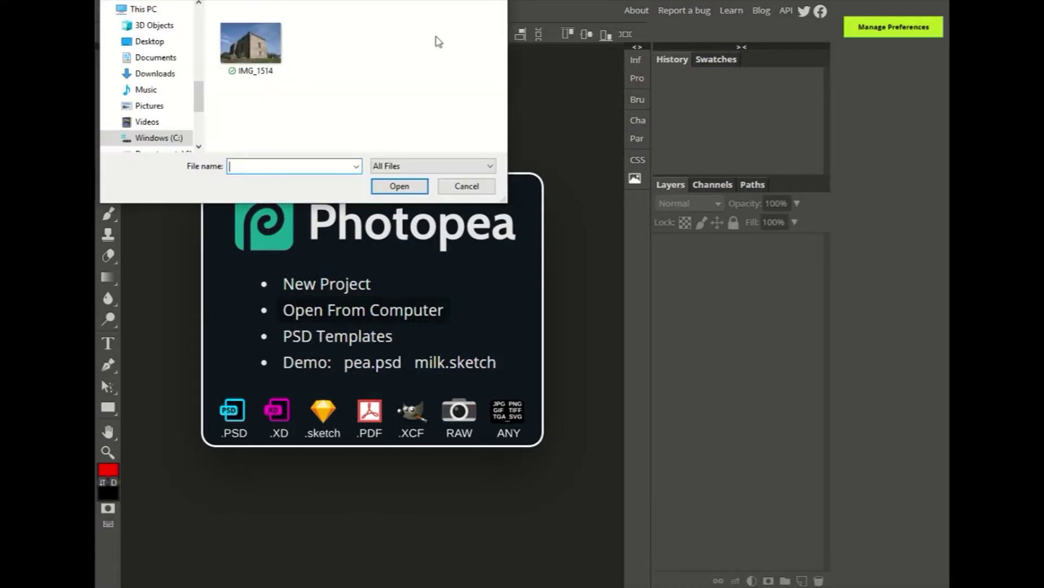
{"action": "double_click", "coordinate": [261, 28]}
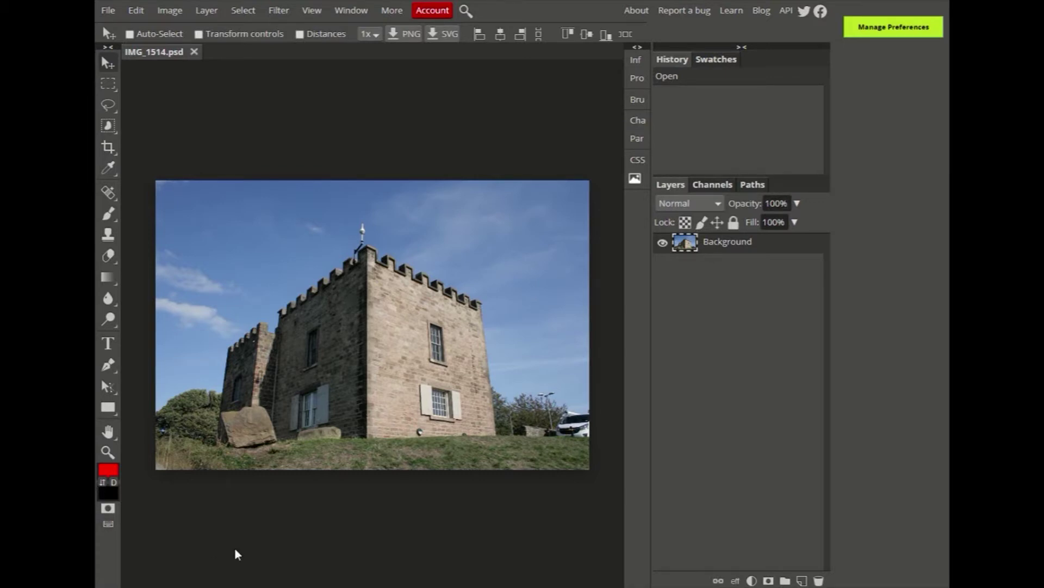
{"action": "left_click", "coordinate": [109, 147]}
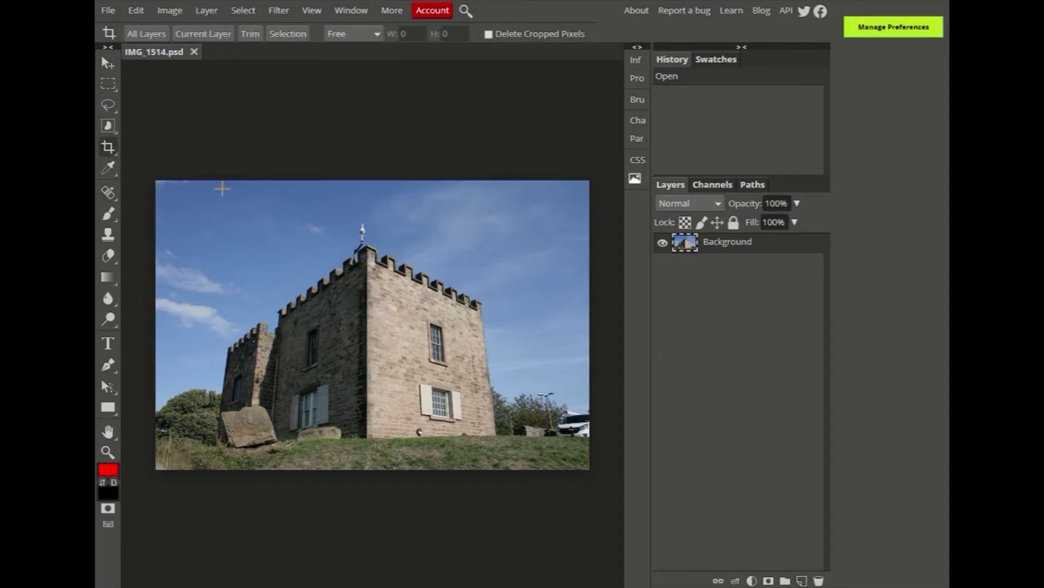
{"action": "left_click_drag", "start_coordinate": [214, 178], "coordinate": [517, 473]}
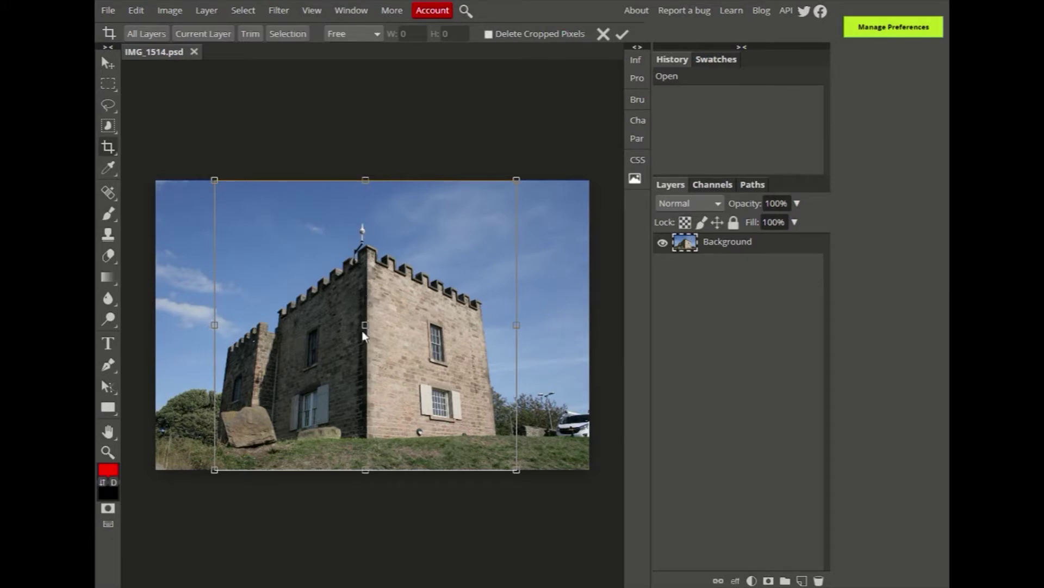
{"action": "left_click_drag", "start_coordinate": [214, 324], "coordinate": [258, 327]}
{"action": "left_click_drag", "start_coordinate": [515, 327], "coordinate": [476, 329]}
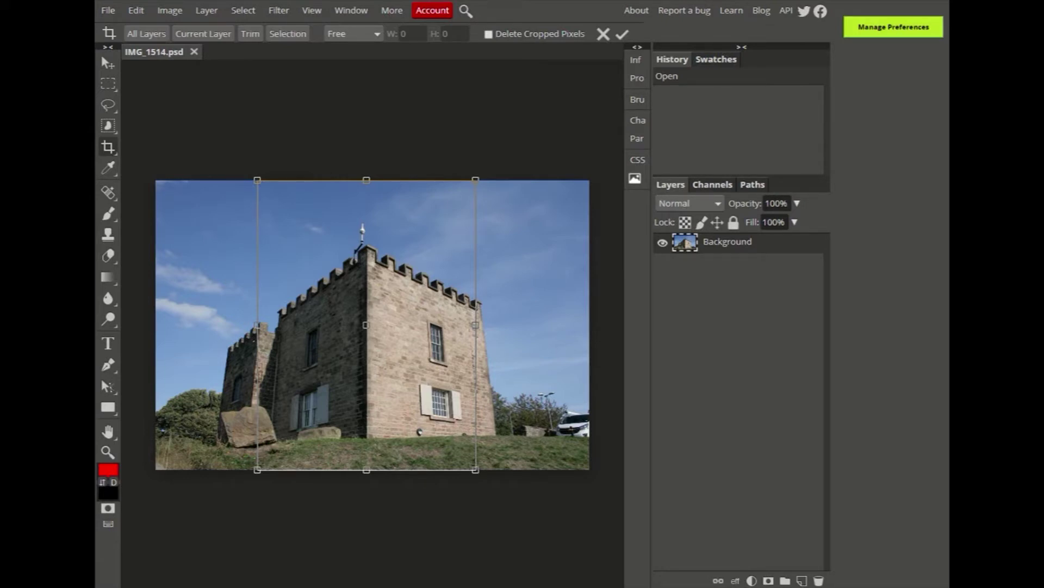
{"action": "key", "text": "Return"}
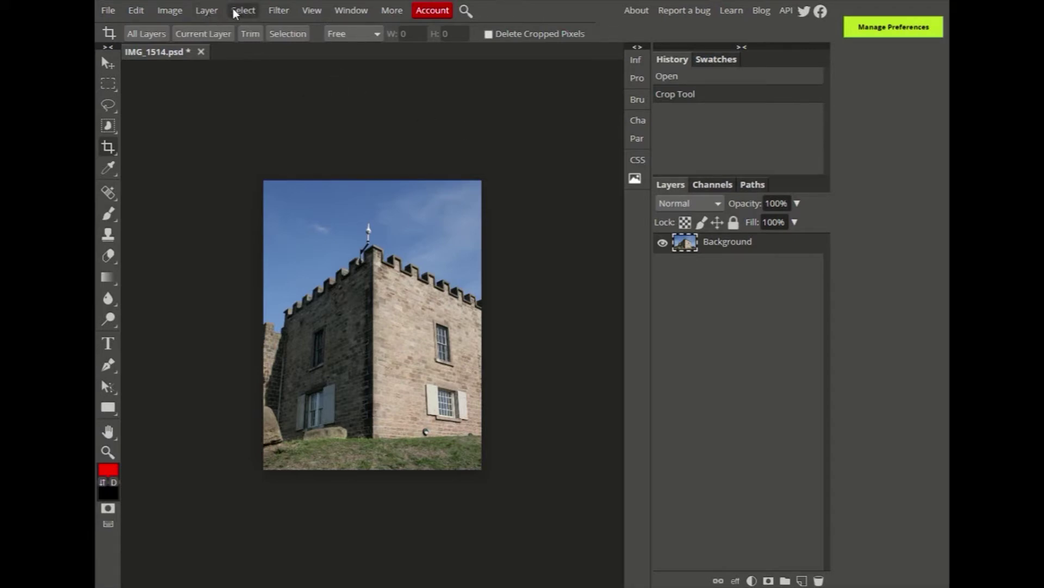
Apply a Brightness/Contrast adjustment to the photo with brightness 27 and contrast 12.
{"action": "left_click", "coordinate": [182, 11]}
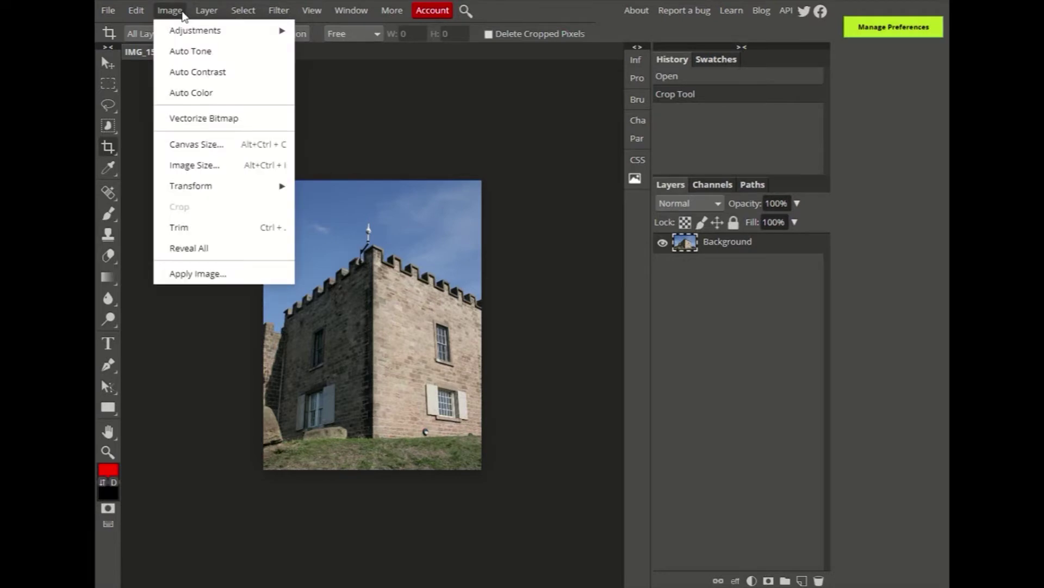
{"action": "mouse_move", "coordinate": [199, 30]}
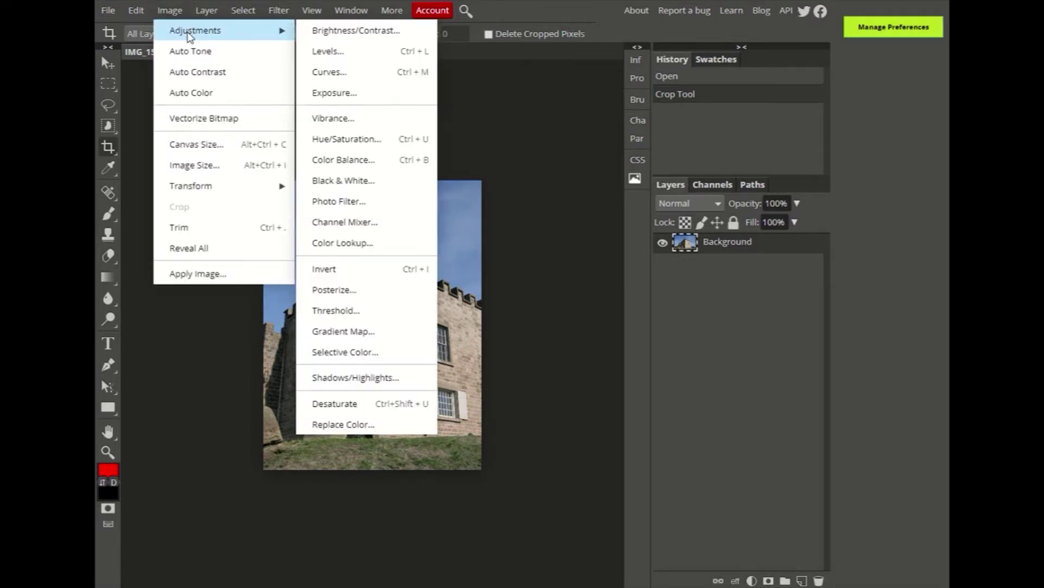
{"action": "left_click", "coordinate": [346, 32]}
{"action": "left_click_drag", "start_coordinate": [355, 113], "coordinate": [650, 191]}
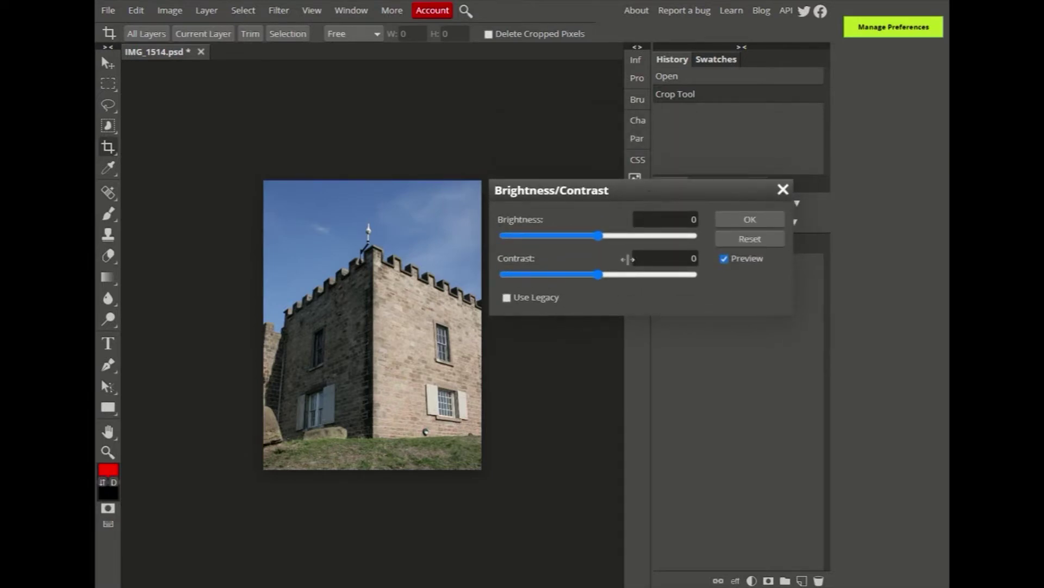
{"action": "left_click_drag", "start_coordinate": [599, 235], "coordinate": [702, 241]}
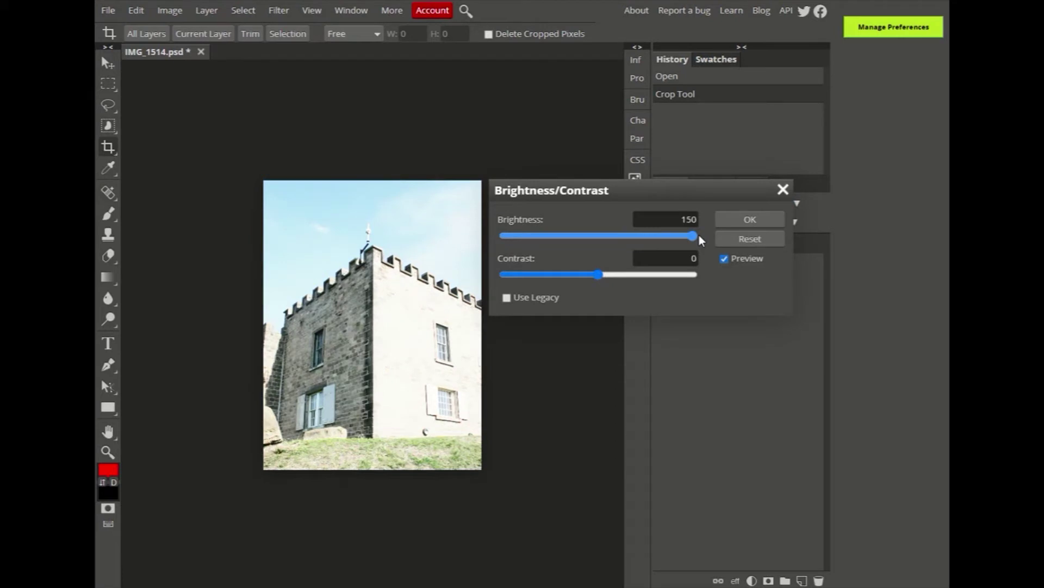
{"action": "left_click_drag", "start_coordinate": [680, 240], "coordinate": [620, 236]}
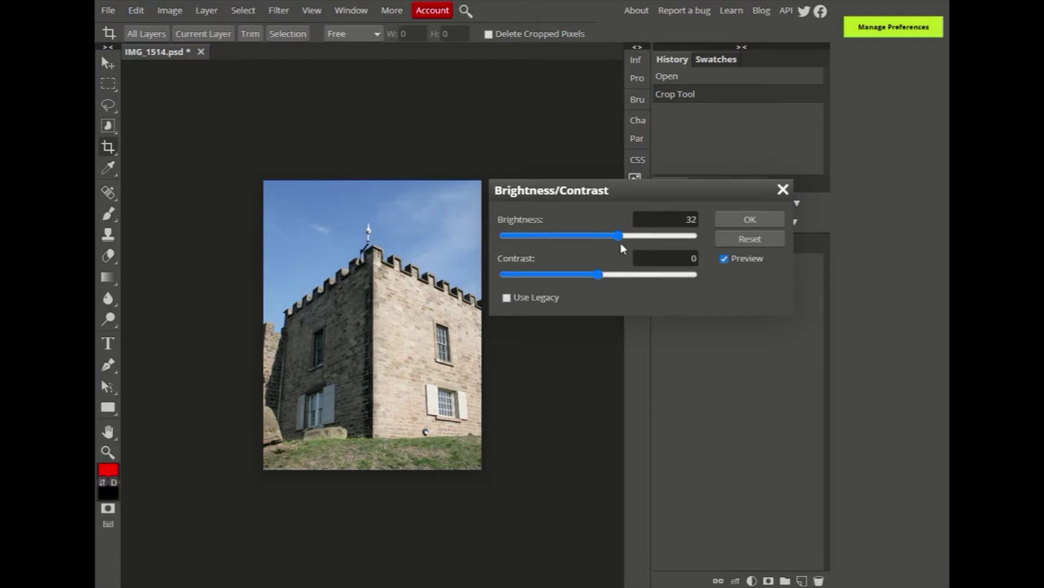
{"action": "left_click_drag", "start_coordinate": [620, 237], "coordinate": [615, 240]}
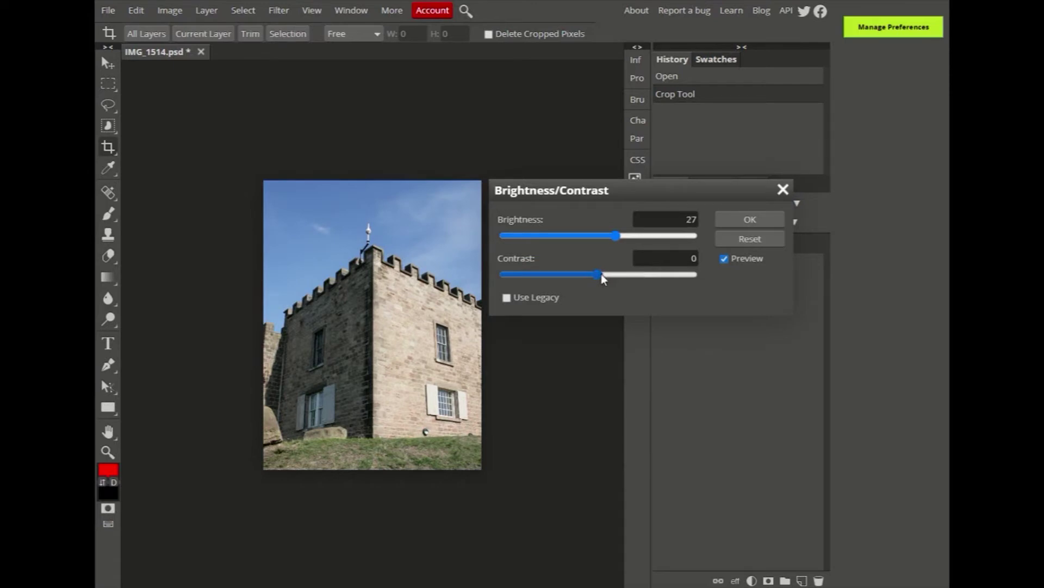
{"action": "left_click_drag", "start_coordinate": [602, 273], "coordinate": [661, 274]}
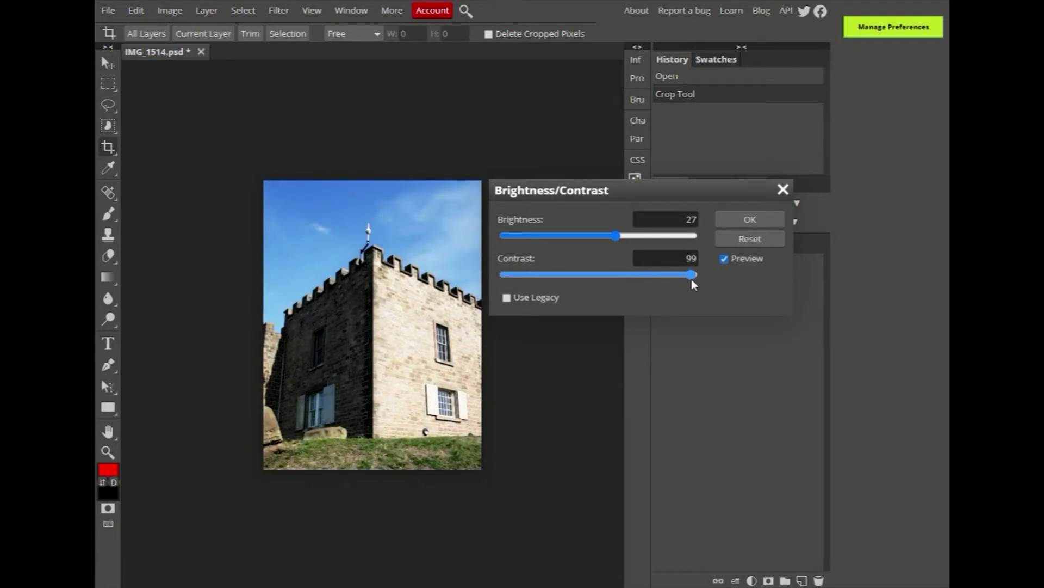
{"action": "left_click_drag", "start_coordinate": [684, 276], "coordinate": [610, 274]}
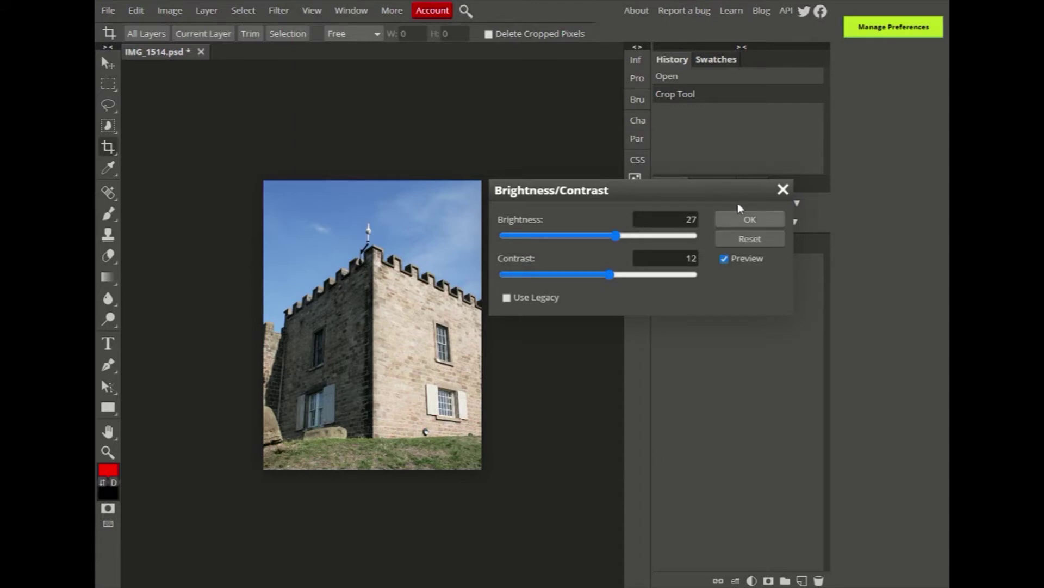
{"action": "left_click", "coordinate": [751, 218]}
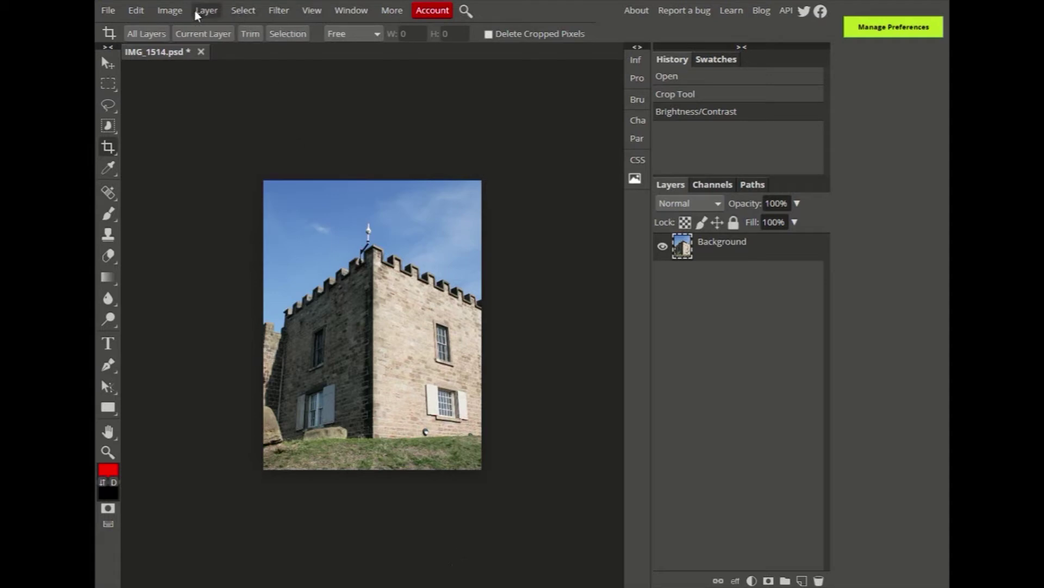
Open the Levels adjustment and try out the black and white input points of the RGB channel.
{"action": "left_click", "coordinate": [172, 11]}
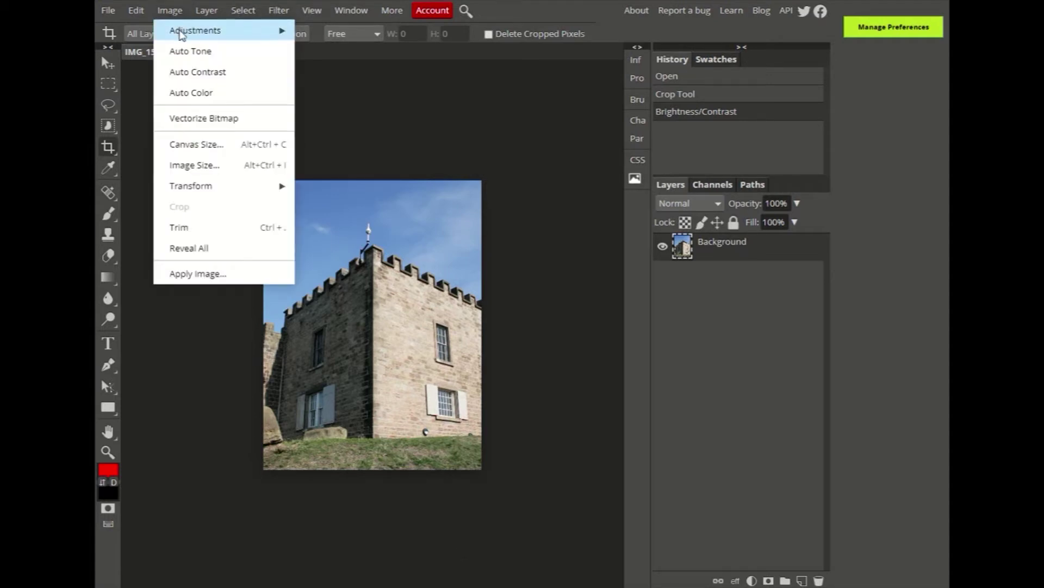
{"action": "mouse_move", "coordinate": [206, 31]}
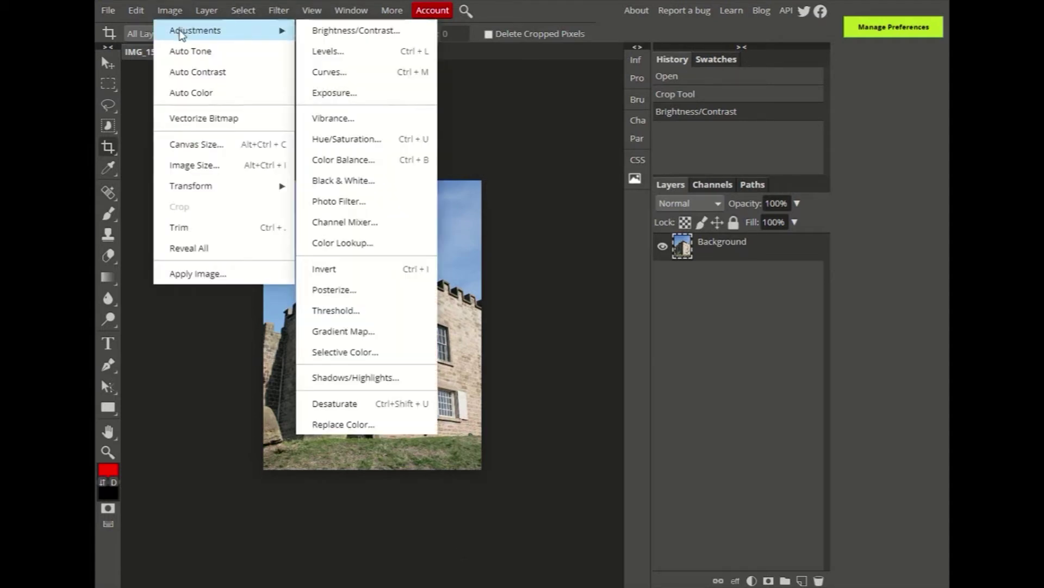
{"action": "left_click", "coordinate": [333, 53]}
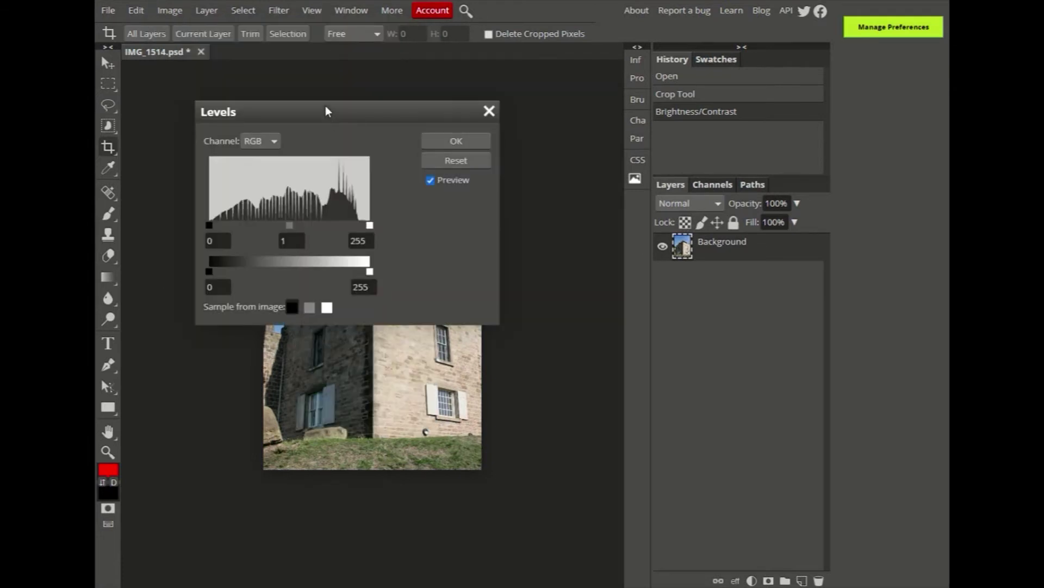
{"action": "left_click_drag", "start_coordinate": [326, 111], "coordinate": [621, 188]}
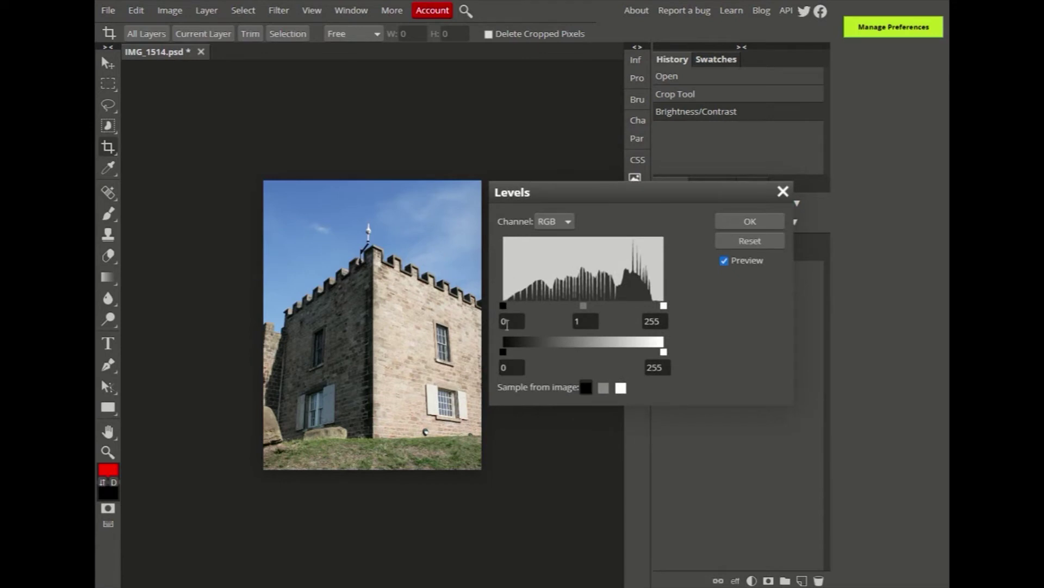
{"action": "mouse_move", "coordinate": [505, 306]}
{"action": "left_mouse_down"}
{"action": "mouse_move", "coordinate": [544, 307]}
{"action": "mouse_move", "coordinate": [495, 303]}
{"action": "left_mouse_up"}
{"action": "mouse_move", "coordinate": [662, 308]}
{"action": "left_mouse_down"}
{"action": "mouse_move", "coordinate": [625, 308]}
{"action": "mouse_move", "coordinate": [670, 312]}
{"action": "left_mouse_up"}
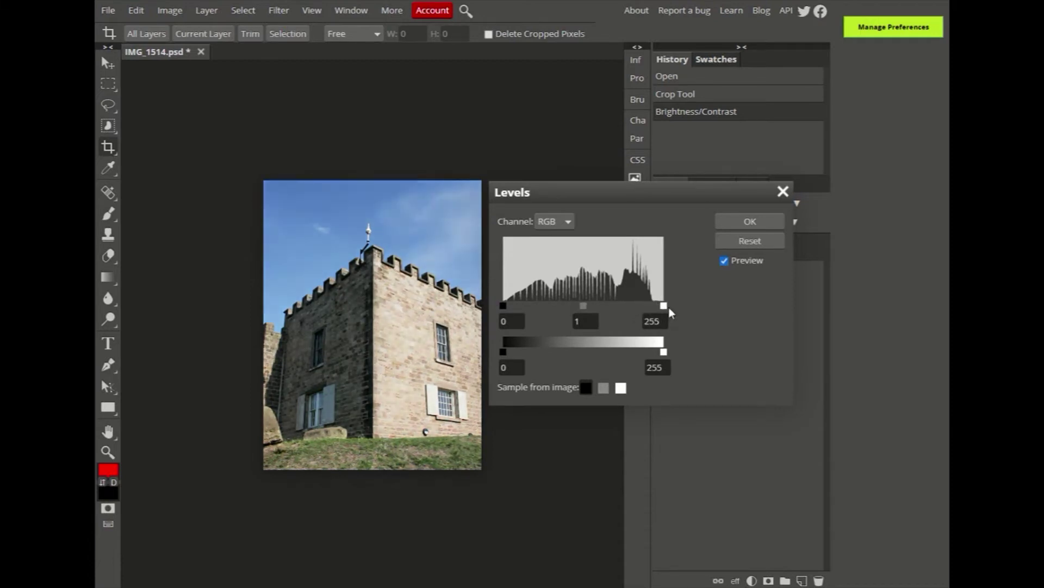
Apply Levels on the Red channel with a black input of 19 and a lowered white input to redden the stonework.
{"action": "left_click", "coordinate": [569, 221]}
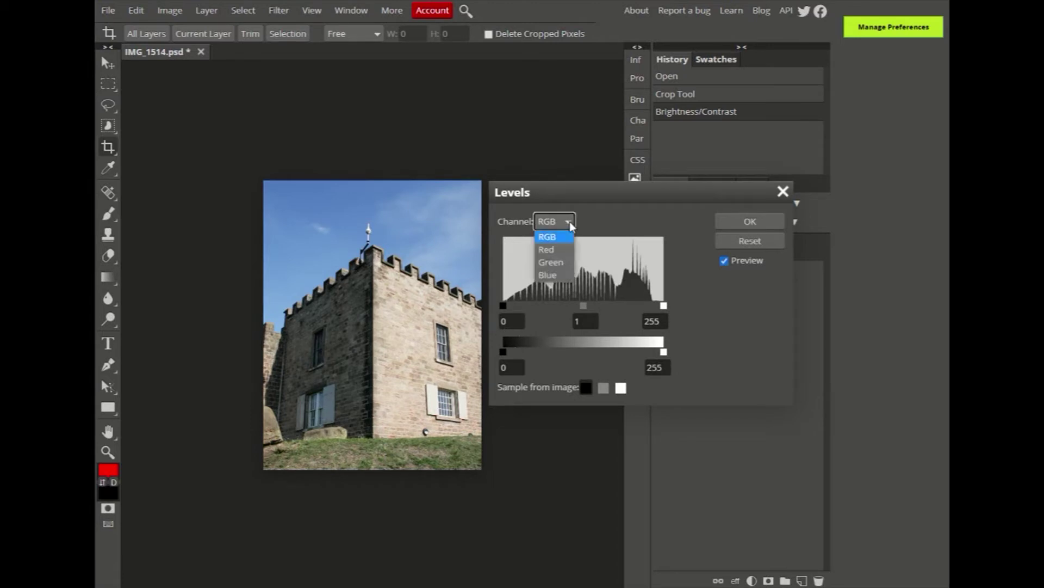
{"action": "left_click", "coordinate": [564, 250]}
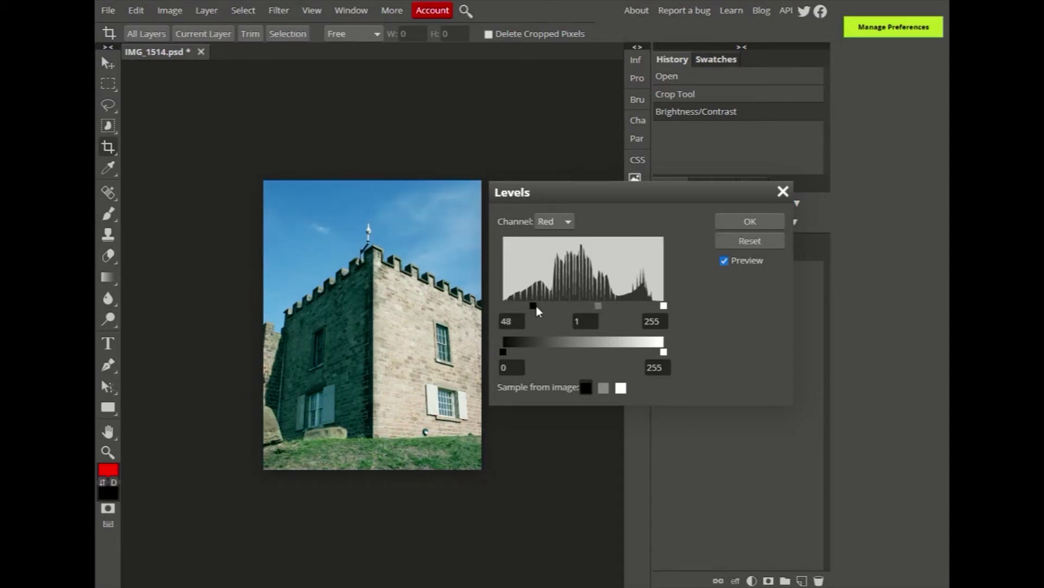
{"action": "left_click_drag", "start_coordinate": [540, 307], "coordinate": [515, 308]}
{"action": "left_click_drag", "start_coordinate": [663, 306], "coordinate": [653, 309]}
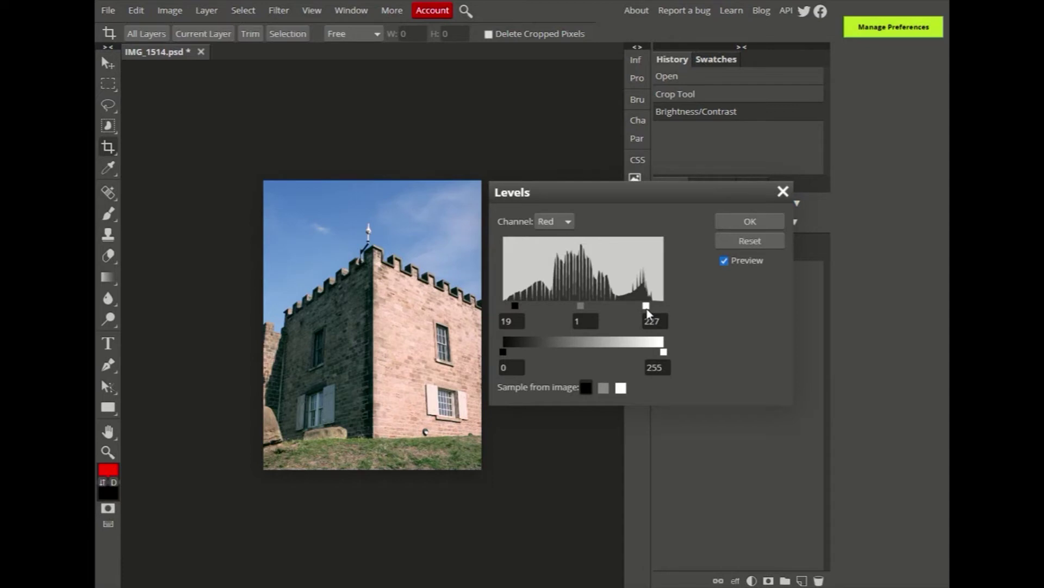
{"action": "left_click_drag", "start_coordinate": [646, 311], "coordinate": [559, 307]}
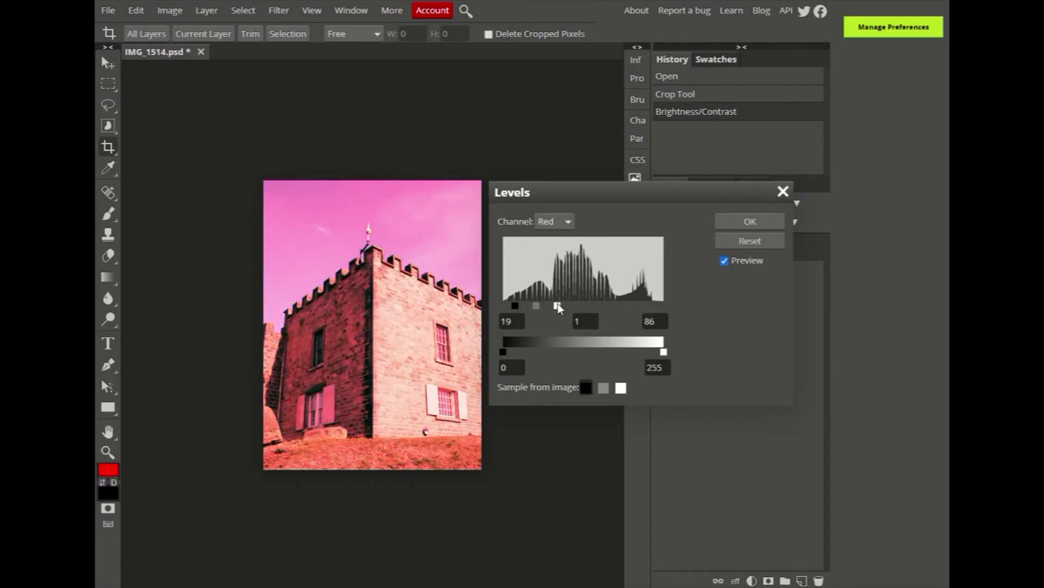
{"action": "left_click_drag", "start_coordinate": [559, 308], "coordinate": [600, 309]}
{"action": "left_click_drag", "start_coordinate": [614, 306], "coordinate": [637, 308]}
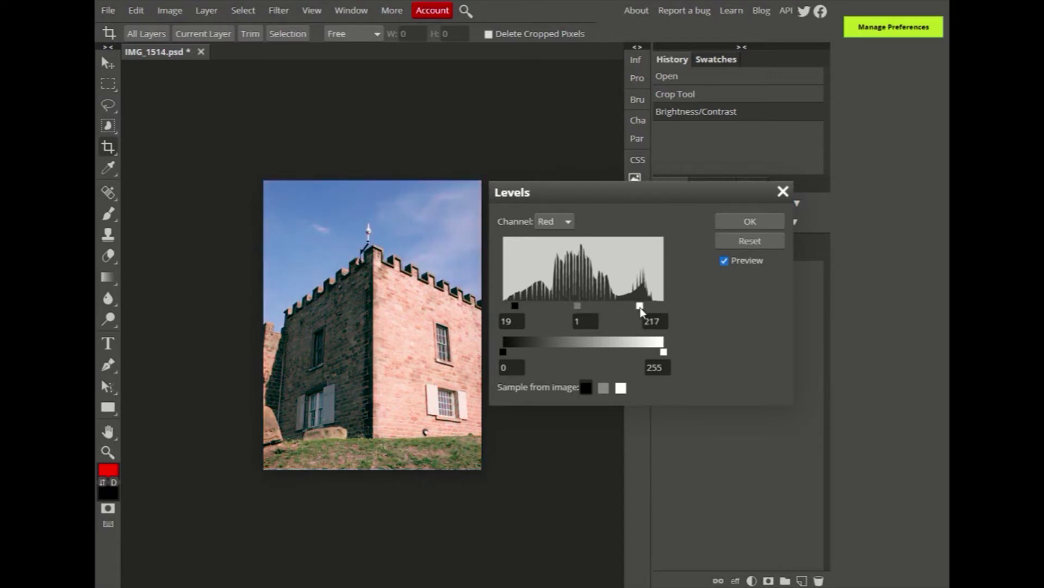
{"action": "left_click_drag", "start_coordinate": [642, 308], "coordinate": [644, 309]}
{"action": "left_click", "coordinate": [761, 219]}
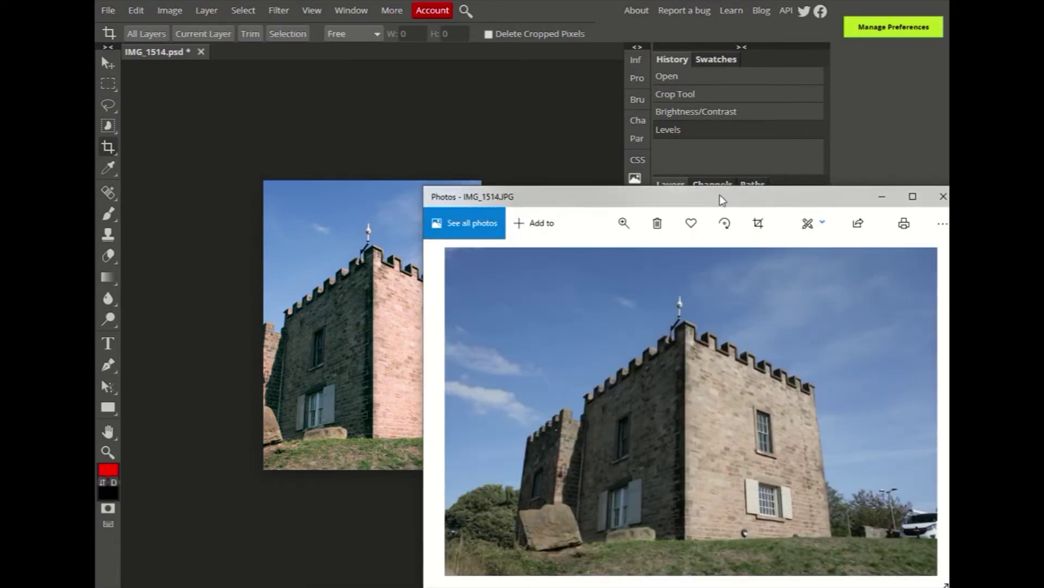
Compare the edited picture side by side with the original IMG_1514.JPG in Photos, and close the original.
{"action": "left_click_drag", "start_coordinate": [720, 198], "coordinate": [766, 91]}
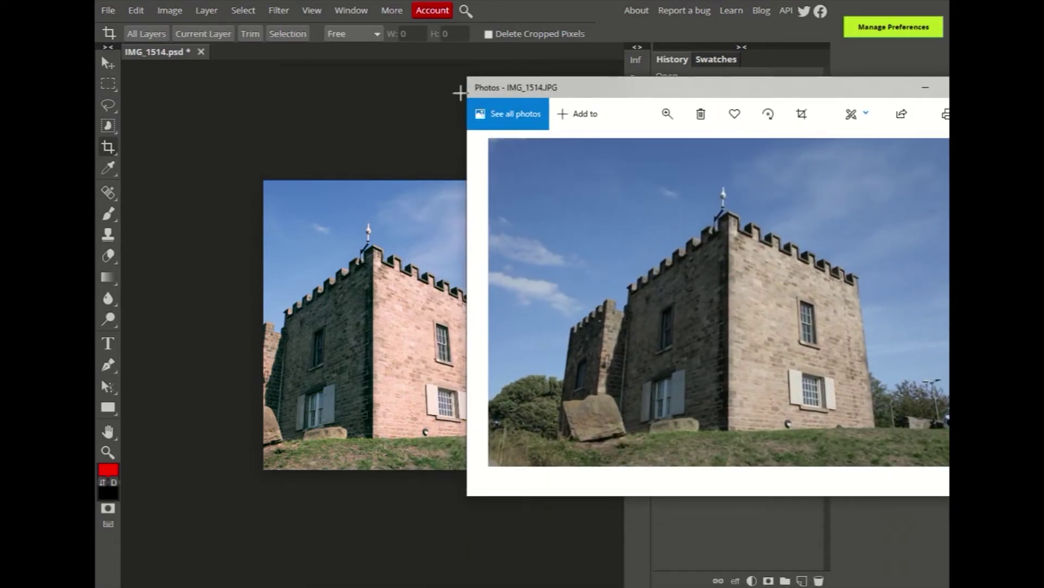
{"action": "left_click_drag", "start_coordinate": [467, 117], "coordinate": [618, 118]}
{"action": "left_click_drag", "start_coordinate": [760, 98], "coordinate": [661, 104]}
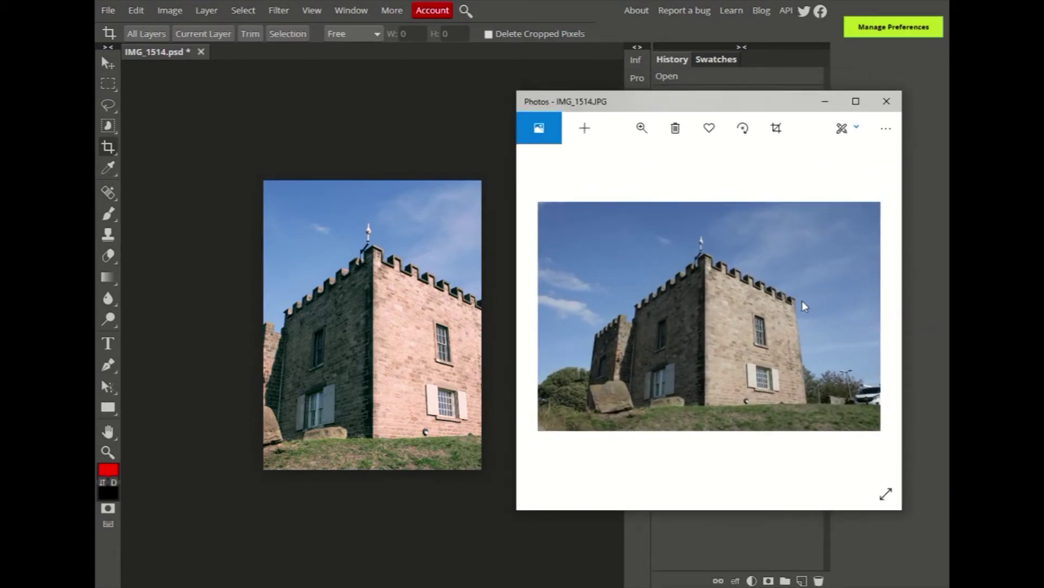
{"action": "left_click", "coordinate": [885, 103]}
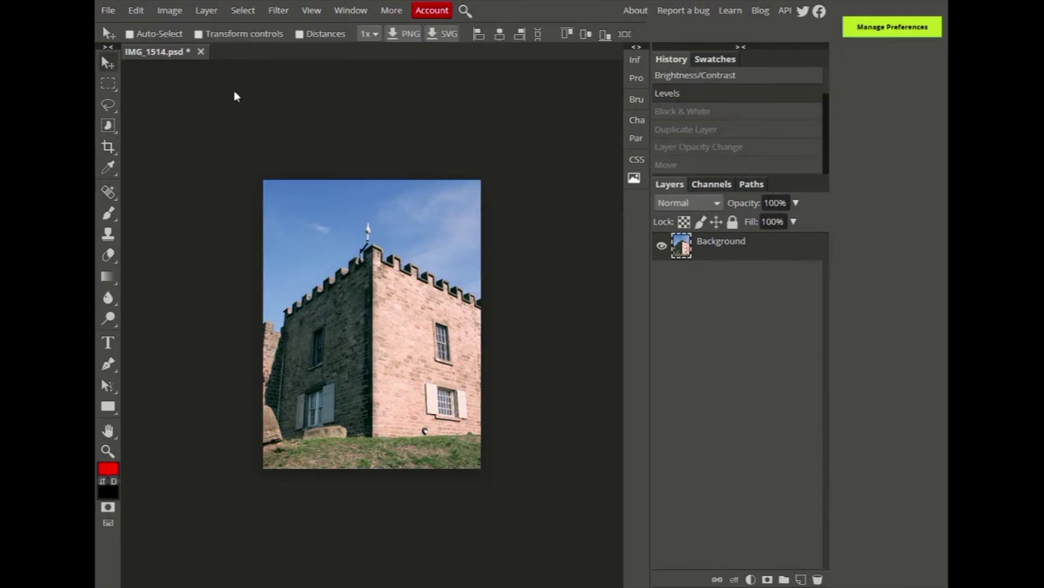
Start a Black & White adjustment on the castle photo, setting Red to -53 and Yellow to 90.
{"action": "left_click", "coordinate": [174, 12]}
{"action": "mouse_move", "coordinate": [195, 31]}
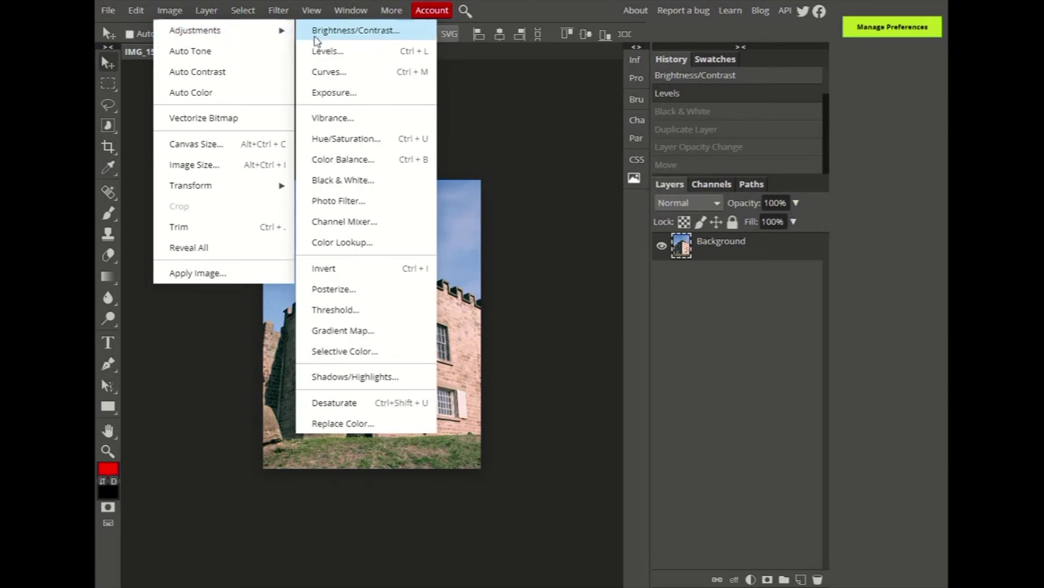
{"action": "left_click", "coordinate": [358, 183]}
{"action": "left_click_drag", "start_coordinate": [529, 197], "coordinate": [549, 163]}
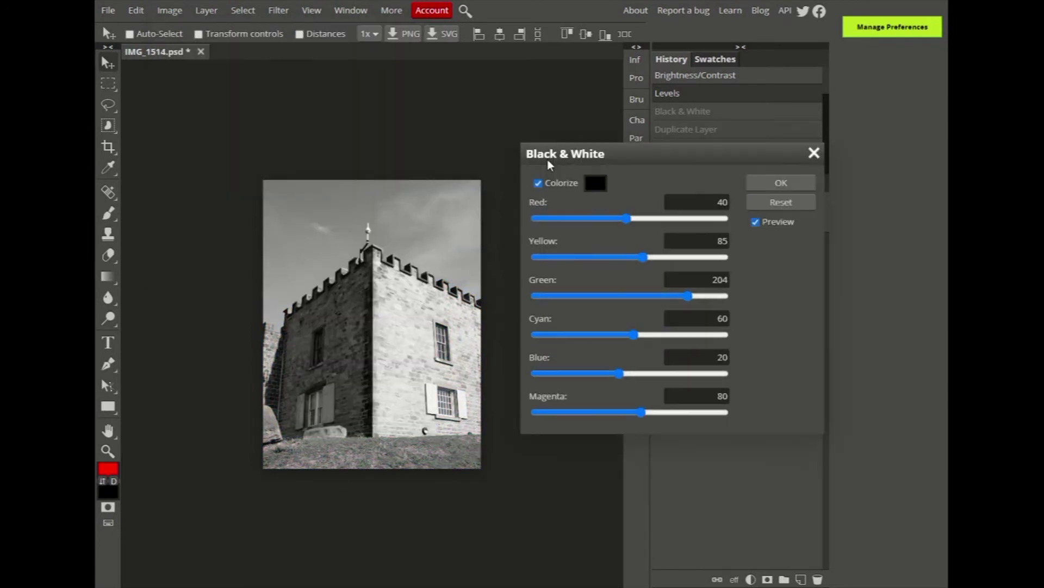
{"action": "left_click_drag", "start_coordinate": [638, 157], "coordinate": [621, 166]}
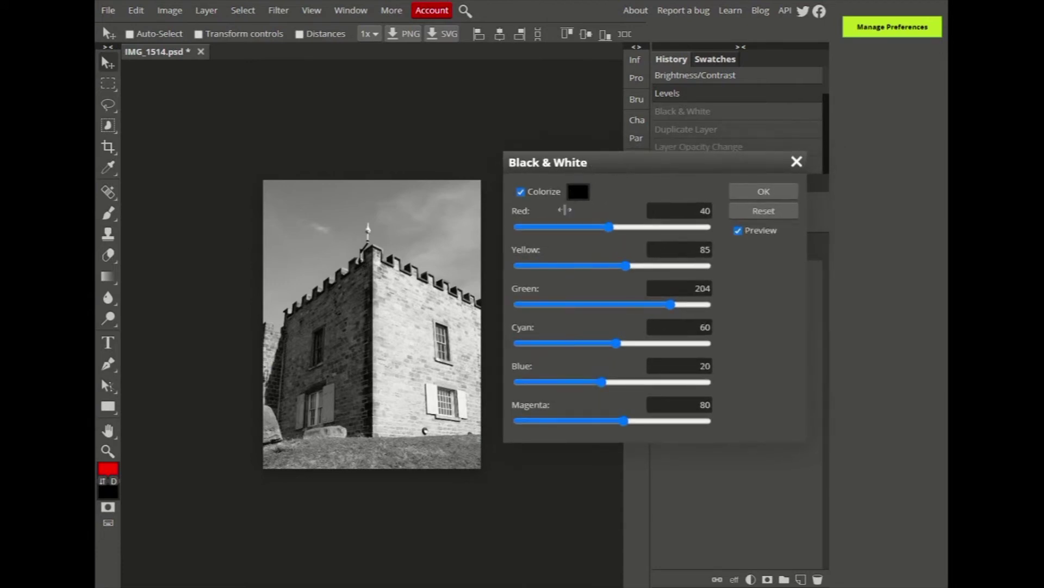
{"action": "left_click_drag", "start_coordinate": [612, 227], "coordinate": [584, 236]}
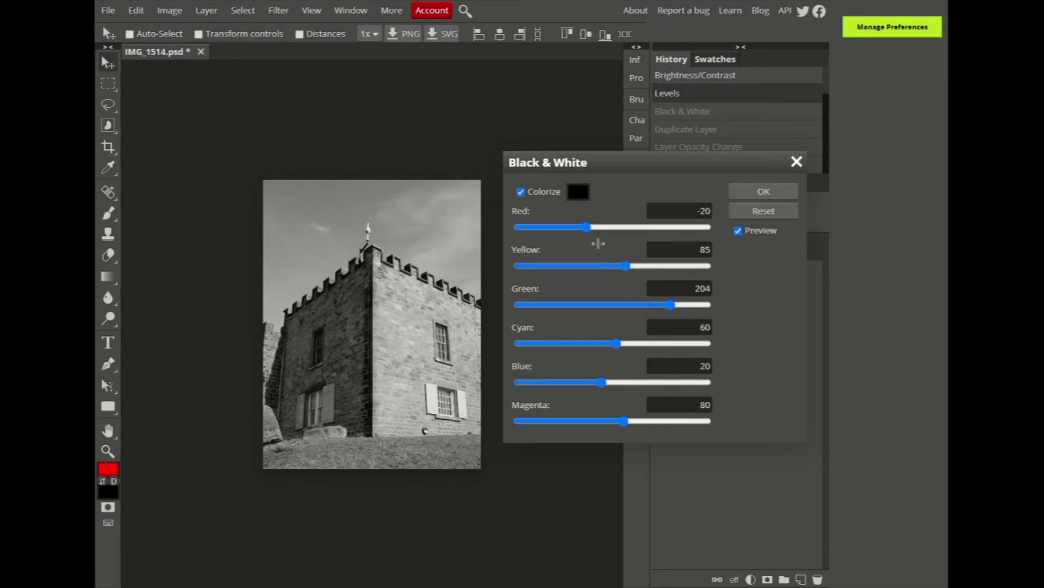
{"action": "mouse_move", "coordinate": [584, 229]}
{"action": "left_mouse_down"}
{"action": "mouse_move", "coordinate": [575, 229]}
{"action": "mouse_move", "coordinate": [647, 232]}
{"action": "mouse_move", "coordinate": [577, 233]}
{"action": "left_mouse_up"}
{"action": "mouse_move", "coordinate": [625, 266]}
{"action": "left_mouse_down"}
{"action": "mouse_move", "coordinate": [603, 266]}
{"action": "mouse_move", "coordinate": [637, 265]}
{"action": "left_mouse_up"}
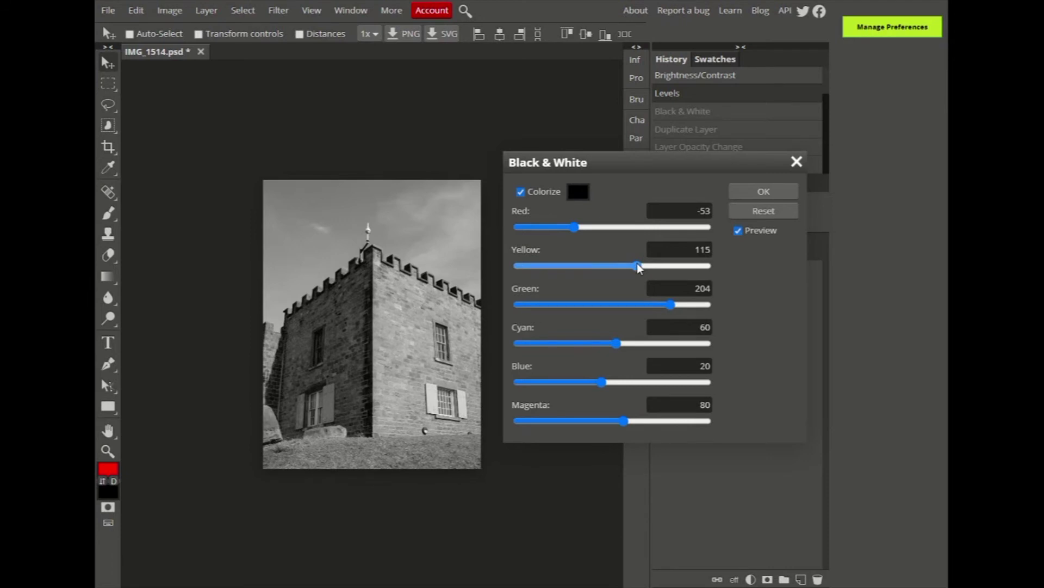
{"action": "left_click", "coordinate": [626, 266]}
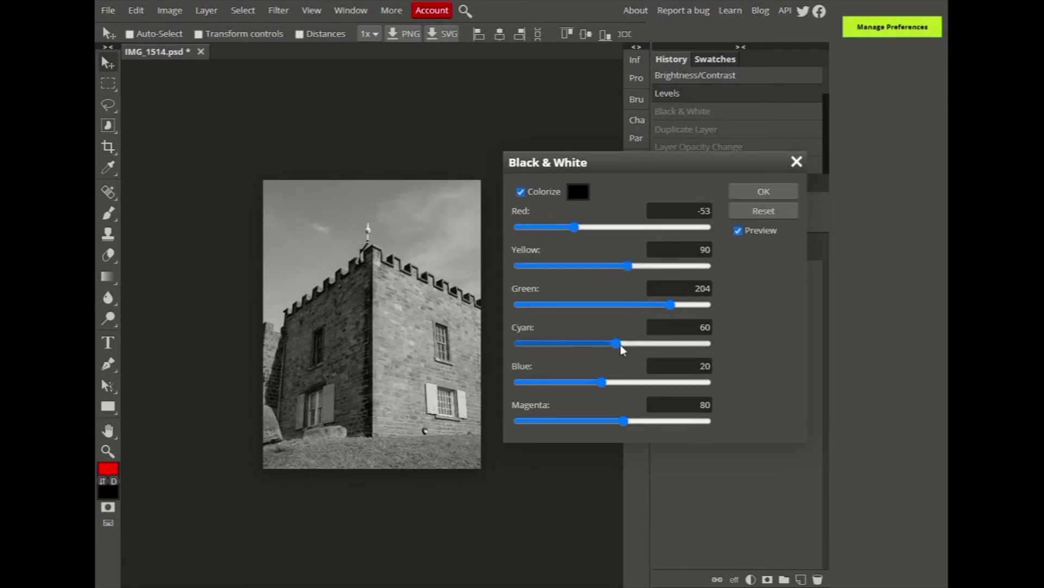
Try lighter and darker Cyan values, settle on 65, and apply the Black & White adjustment.
{"action": "left_click", "coordinate": [647, 343]}
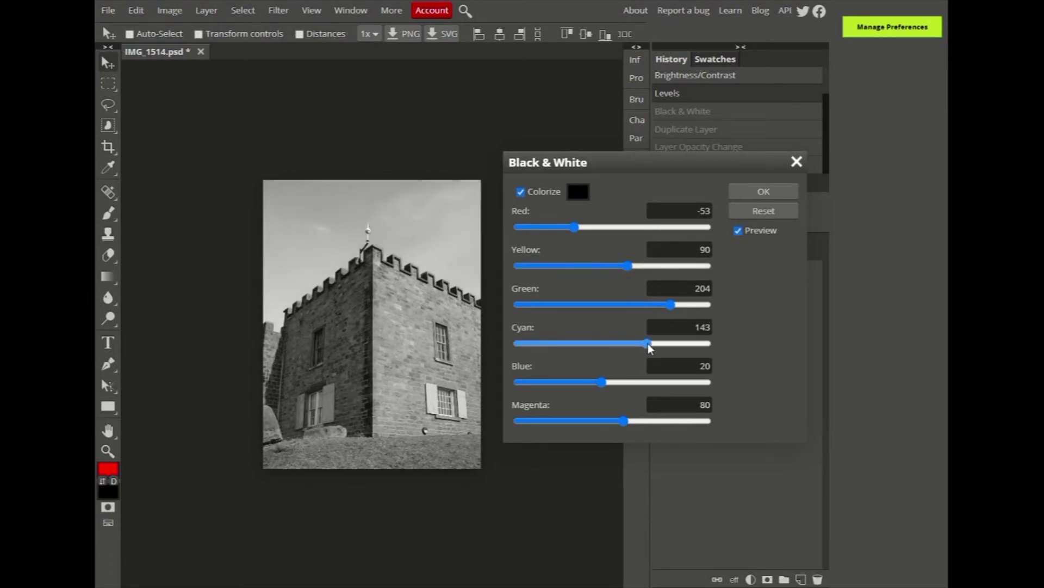
{"action": "left_click", "coordinate": [619, 344]}
{"action": "mouse_move", "coordinate": [618, 345]}
{"action": "left_mouse_down"}
{"action": "mouse_move", "coordinate": [589, 349]}
{"action": "mouse_move", "coordinate": [602, 350]}
{"action": "left_mouse_up"}
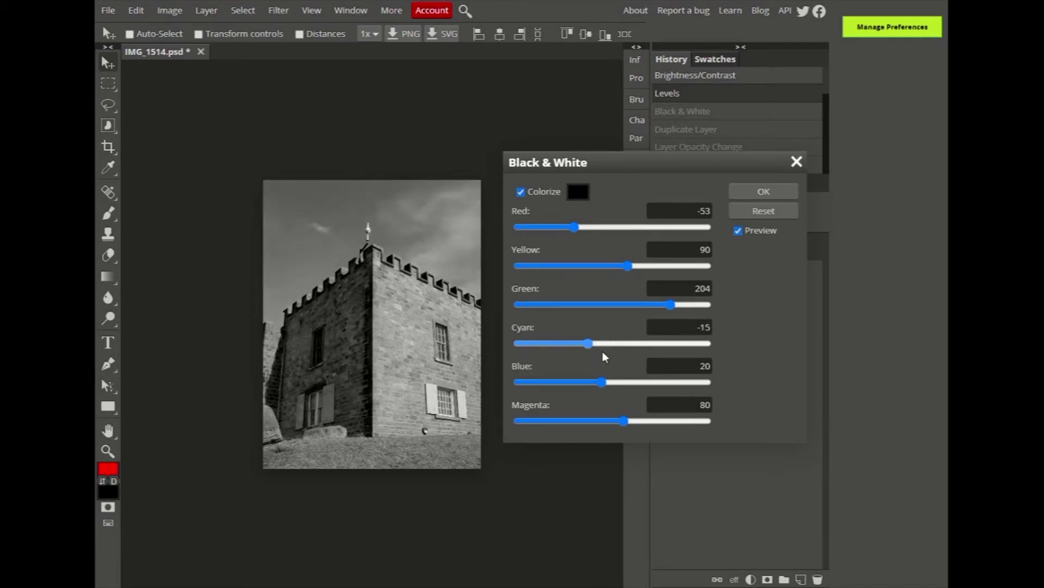
{"action": "left_click", "coordinate": [610, 350]}
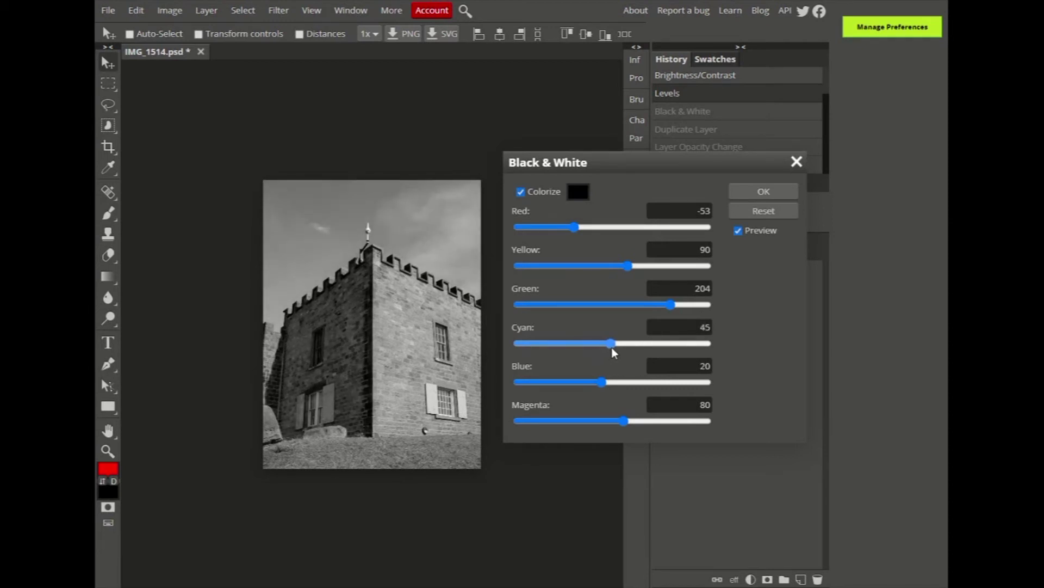
{"action": "left_click_drag", "start_coordinate": [611, 347], "coordinate": [618, 343]}
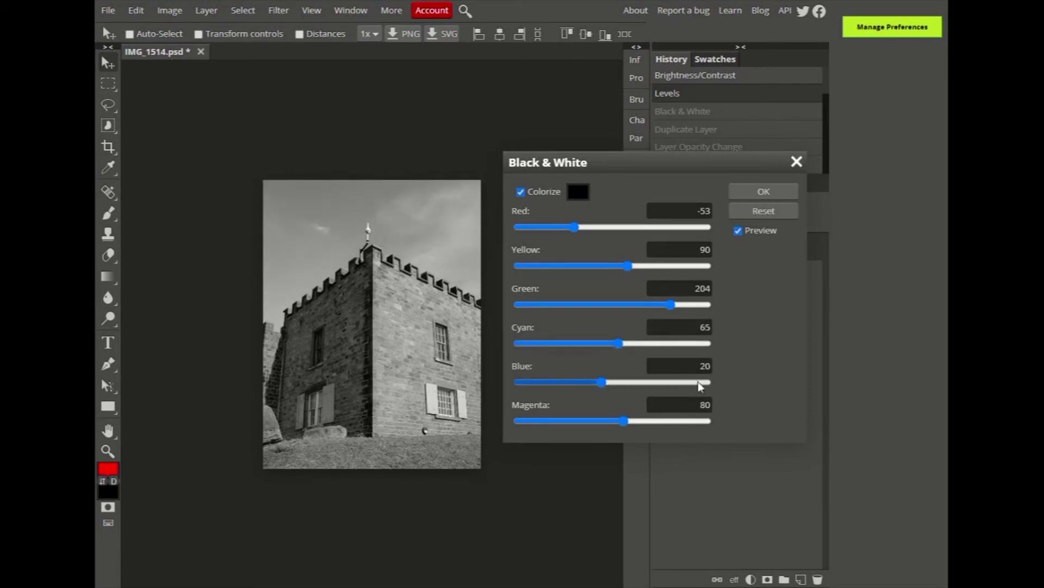
{"action": "left_click", "coordinate": [765, 191]}
Compare the black and white picture side by side with the original IMG_1514.JPG in Photos, and return to Photopea.
{"action": "mouse_move", "coordinate": [372, 586]}
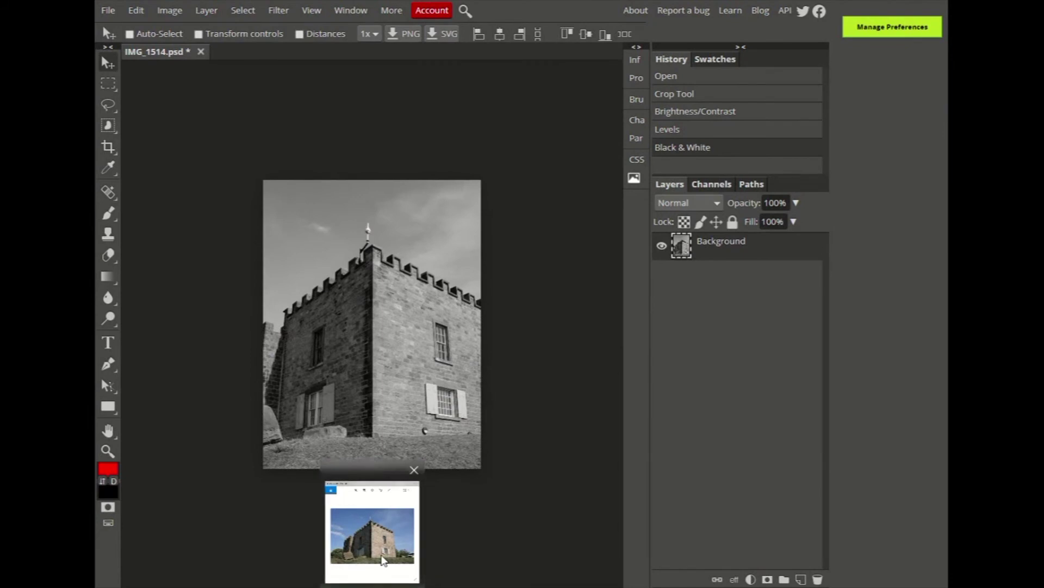
{"action": "left_click", "coordinate": [384, 561]}
{"action": "left_click_drag", "start_coordinate": [704, 99], "coordinate": [701, 98]}
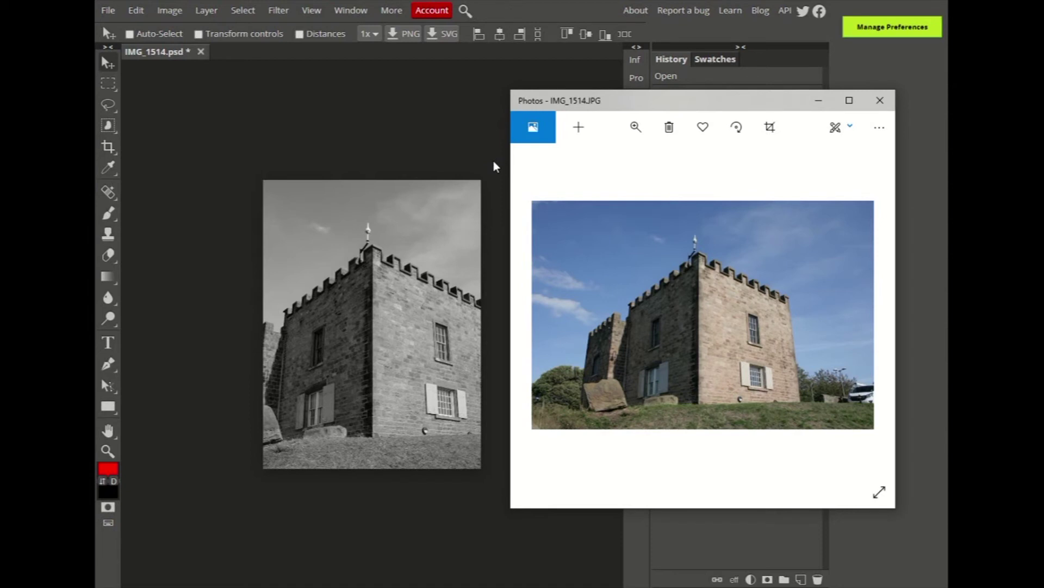
{"action": "left_click", "coordinate": [455, 140]}
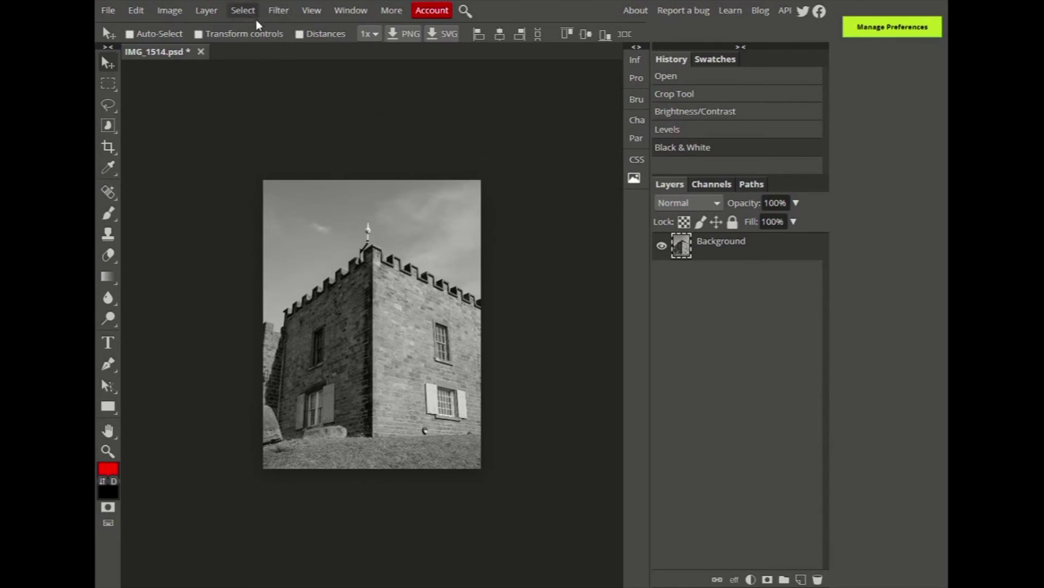
{"action": "left_click", "coordinate": [280, 12]}
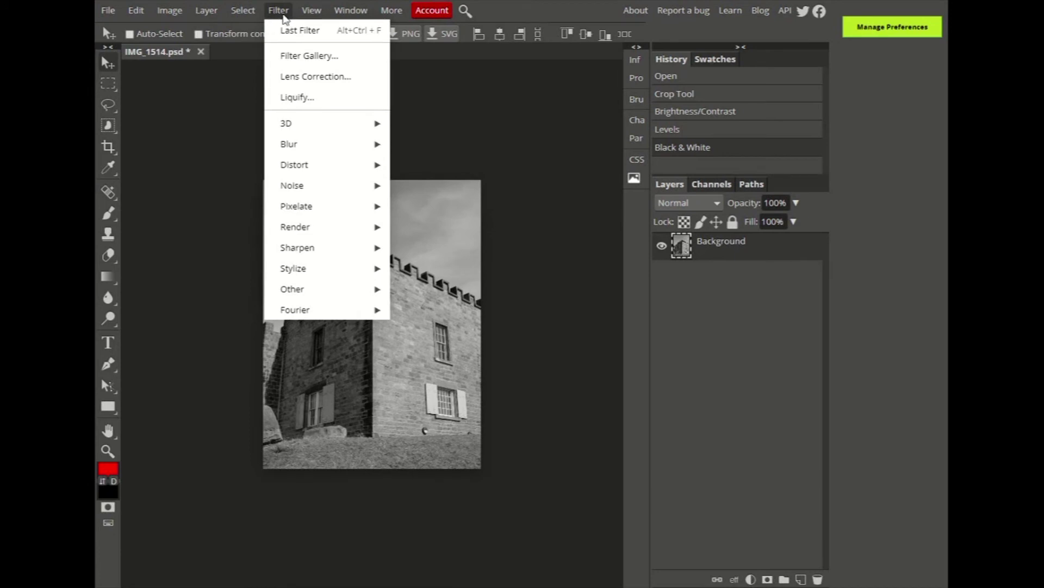
{"action": "left_click", "coordinate": [283, 14]}
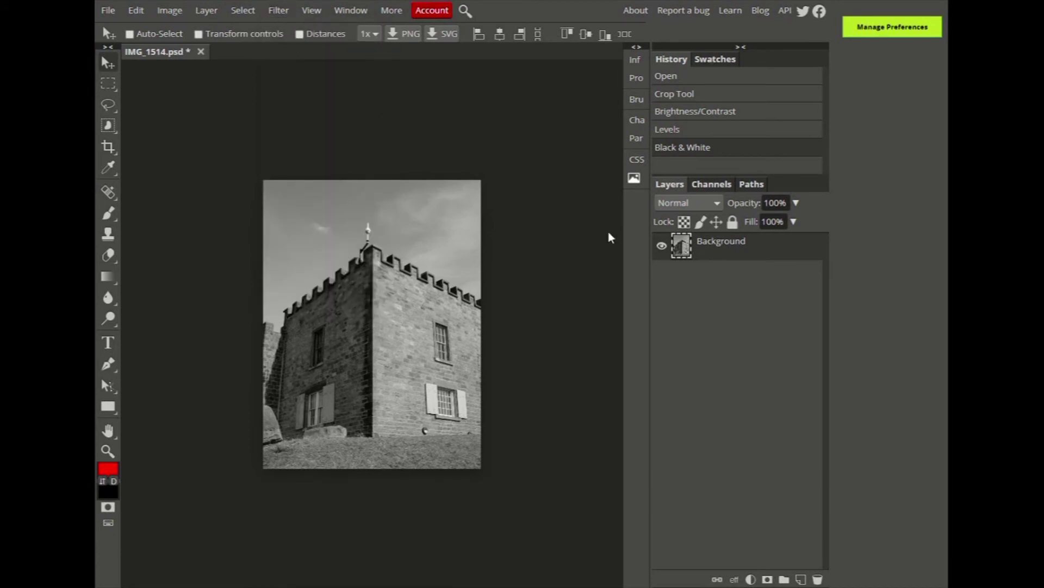
Duplicate the Background layer and lower the copy's opacity to 52%.
{"action": "right_click", "coordinate": [752, 256]}
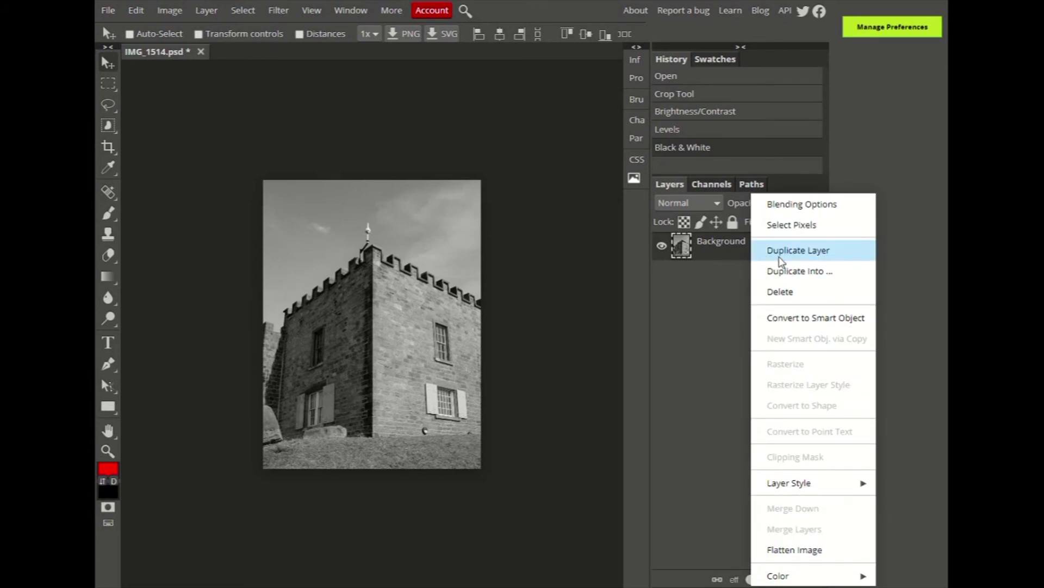
{"action": "left_click", "coordinate": [781, 261]}
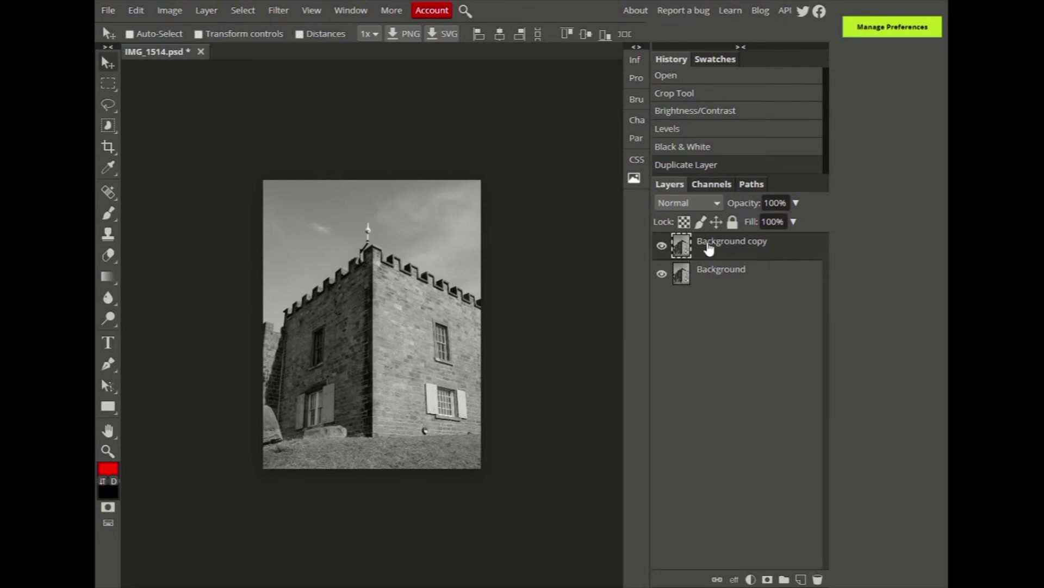
{"action": "left_click", "coordinate": [769, 274]}
{"action": "left_click", "coordinate": [758, 252]}
{"action": "left_click", "coordinate": [796, 203]}
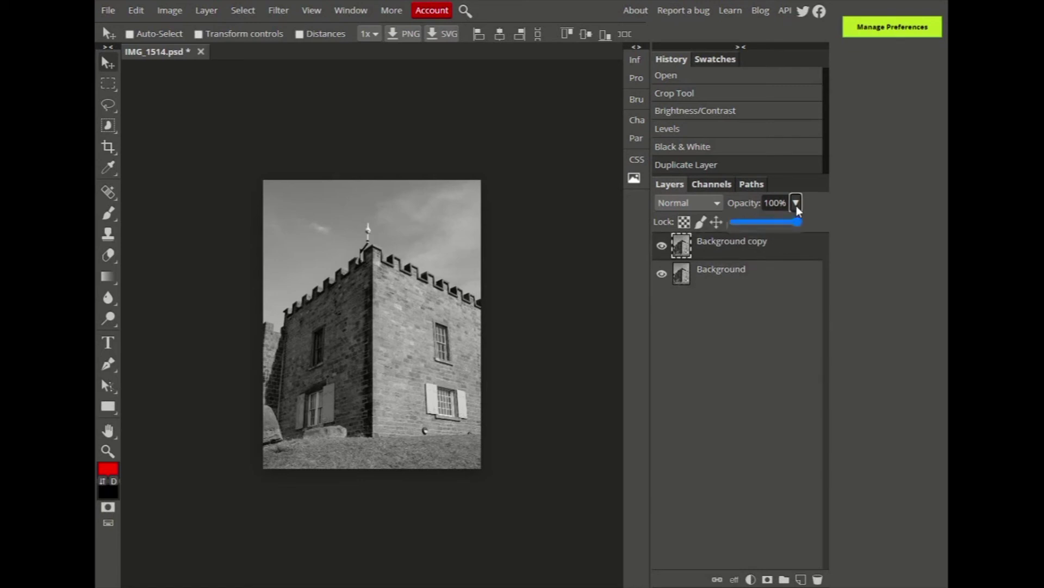
{"action": "left_click_drag", "start_coordinate": [796, 222], "coordinate": [767, 227]}
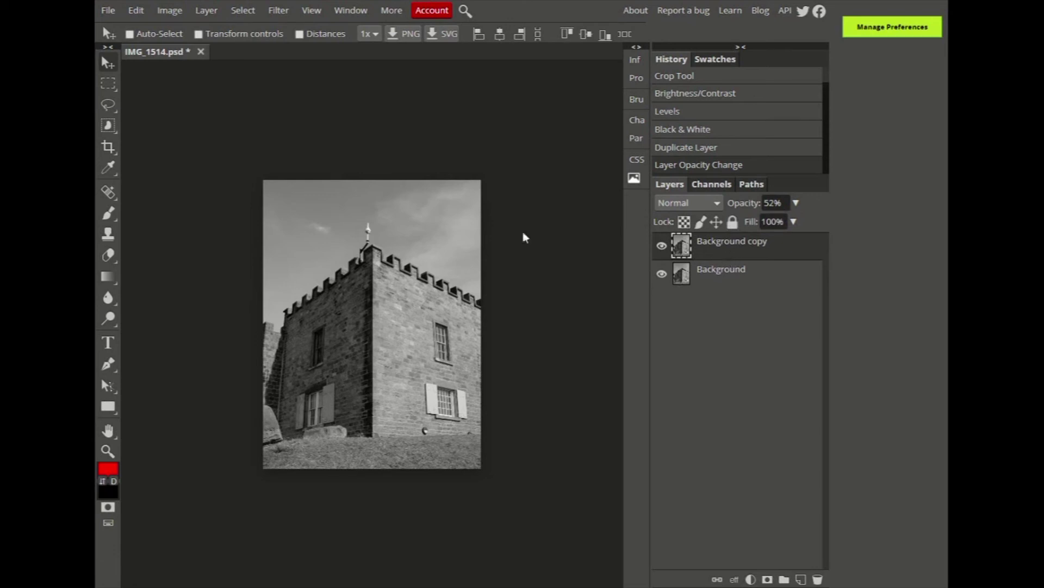
Move the semi-transparent copy up and to the left of the original castle to create a ghosted double image.
{"action": "left_click_drag", "start_coordinate": [382, 283], "coordinate": [368, 263]}
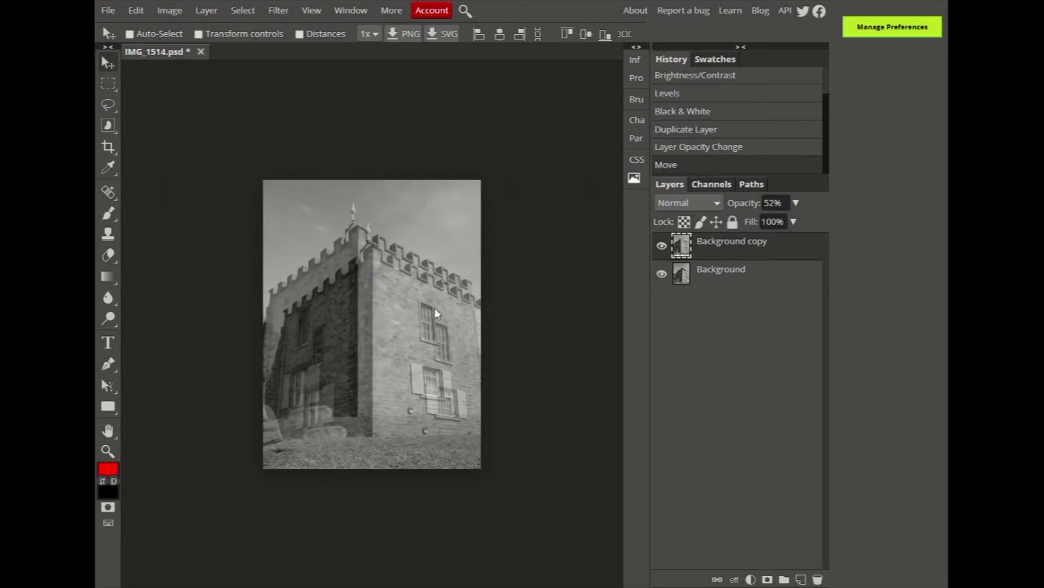
{"action": "mouse_move", "coordinate": [368, 326]}
{"action": "left_mouse_down"}
{"action": "mouse_move", "coordinate": [373, 310]}
{"action": "mouse_move", "coordinate": [357, 315]}
{"action": "mouse_move", "coordinate": [365, 355]}
{"action": "mouse_move", "coordinate": [364, 344]}
{"action": "left_mouse_up"}
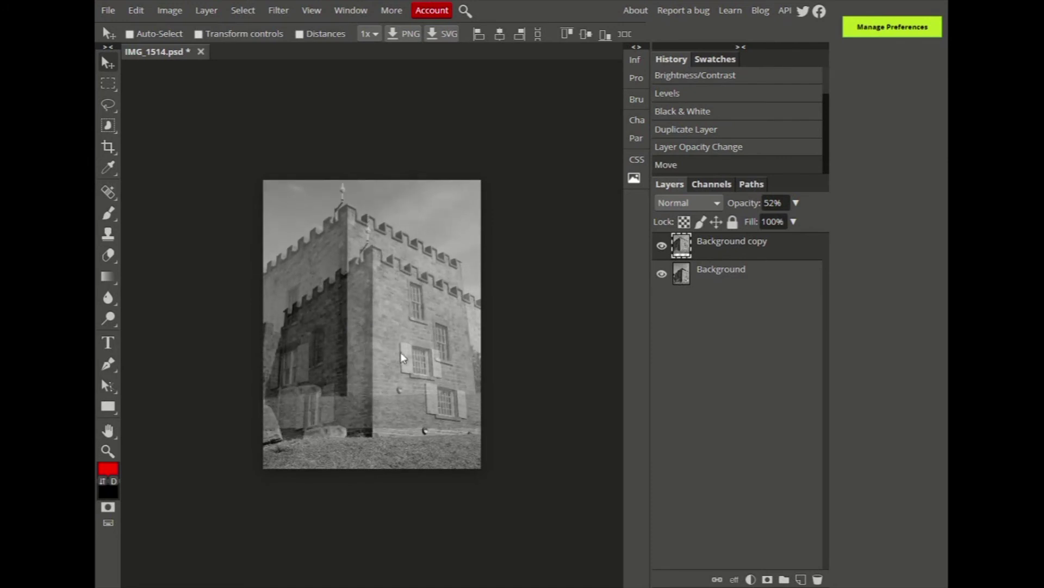
{"action": "left_click_drag", "start_coordinate": [399, 393], "coordinate": [400, 397]}
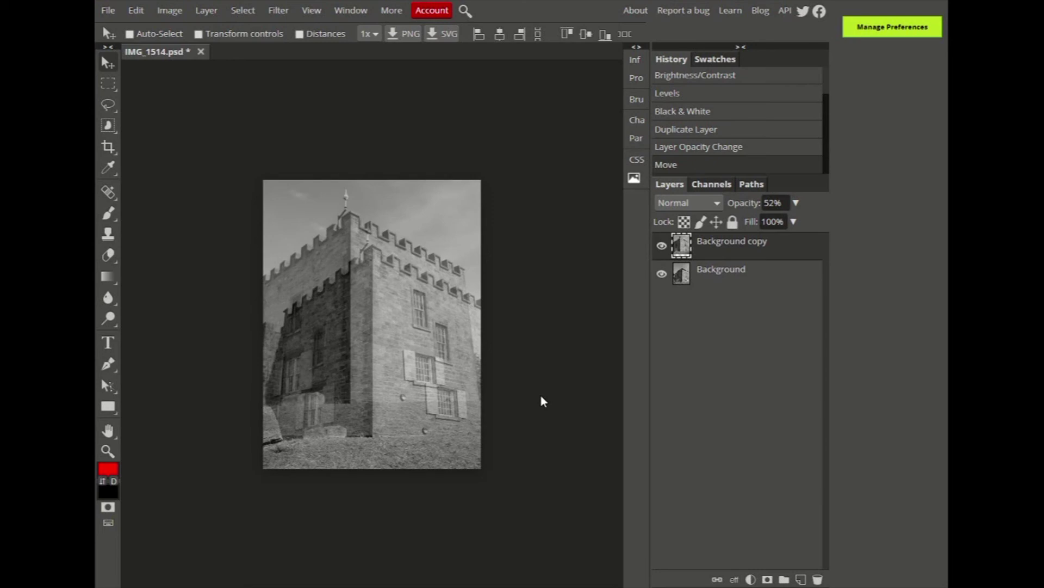
Save the layered image as a PSD file and open the downloaded file.
{"action": "key", "text": "ctrl+s"}
{"action": "left_click", "coordinate": [110, 10]}
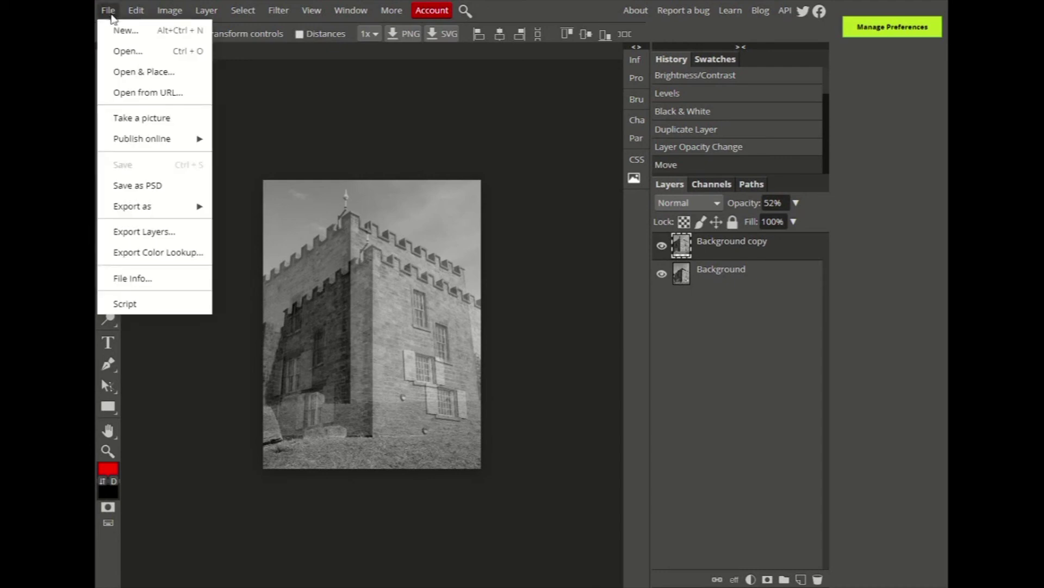
{"action": "left_click", "coordinate": [150, 190]}
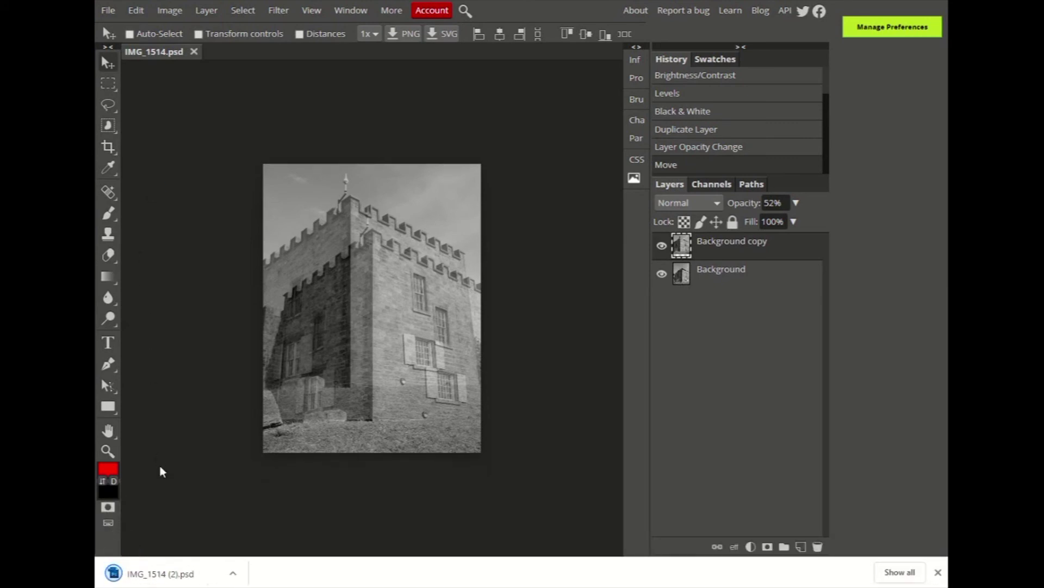
{"action": "left_click", "coordinate": [172, 568]}
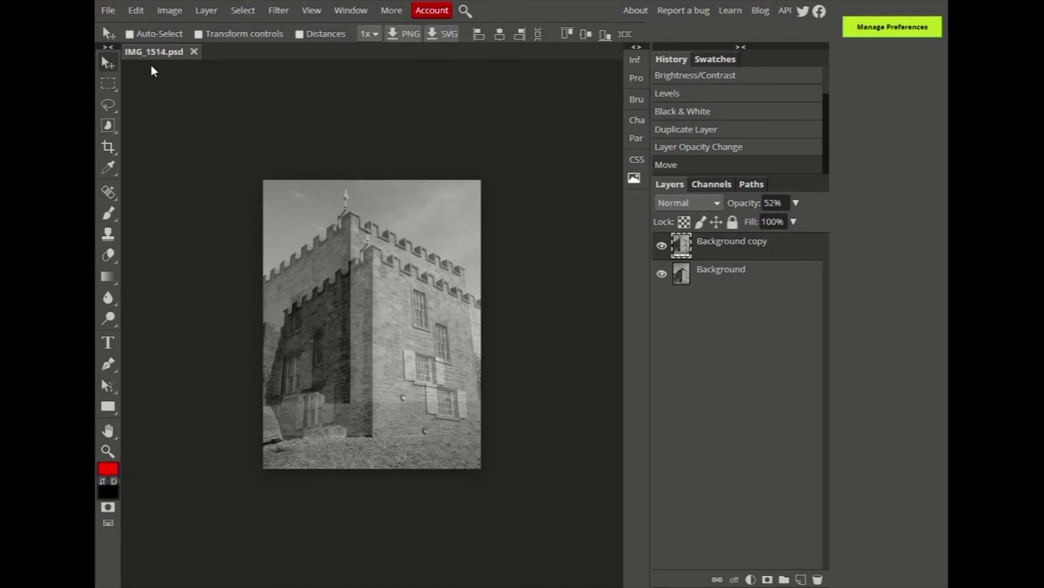
Export the image as a JPG at 1956 × 2592 px with 70% quality.
{"action": "left_click", "coordinate": [109, 11]}
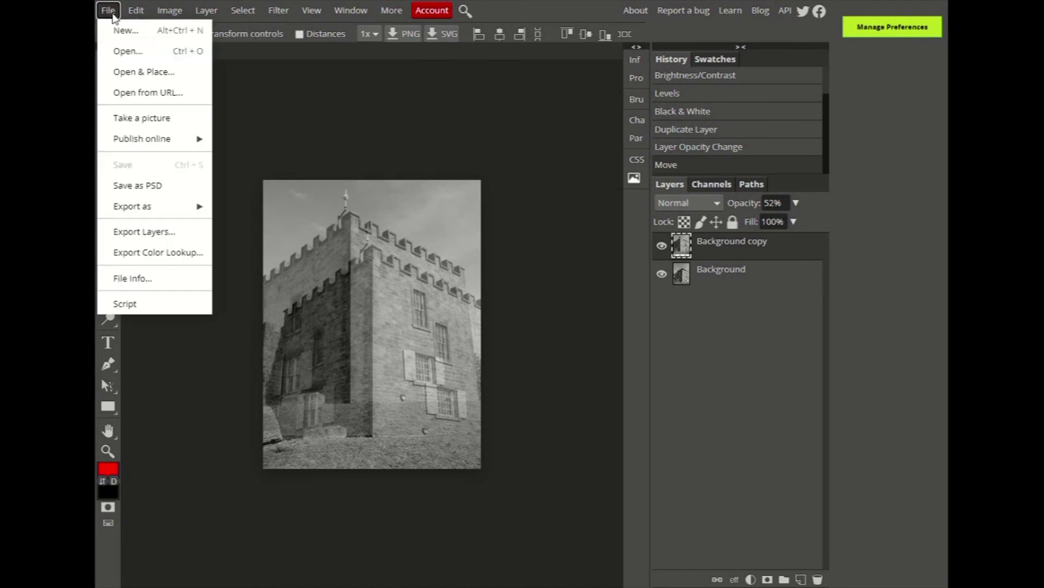
{"action": "mouse_move", "coordinate": [146, 209]}
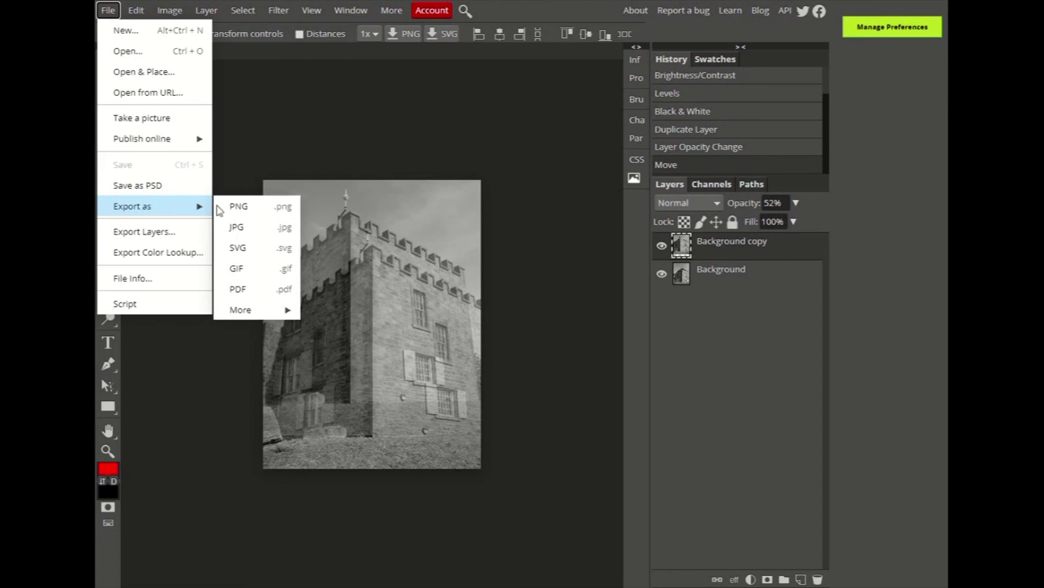
{"action": "left_click", "coordinate": [258, 231]}
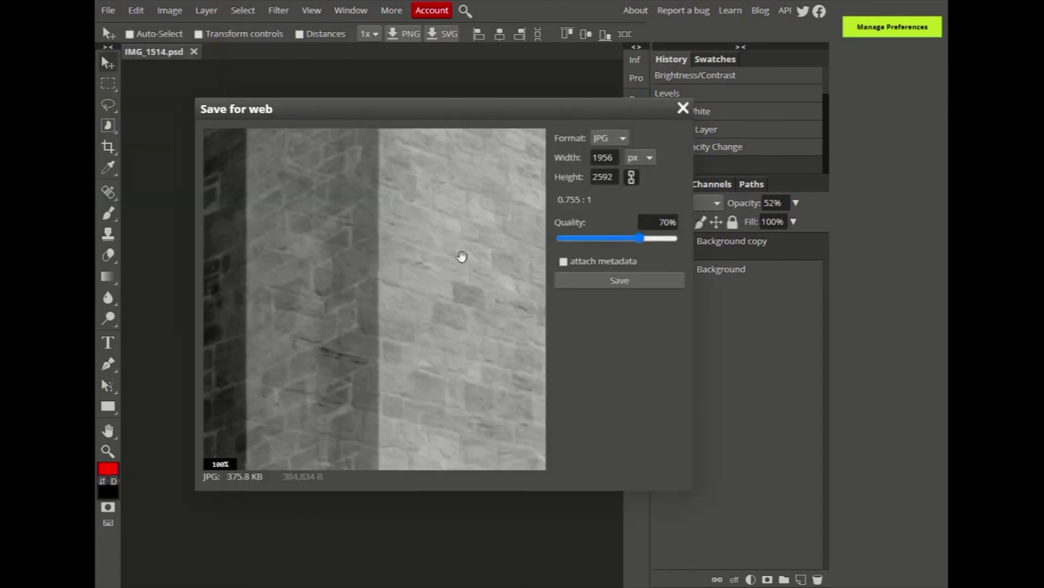
{"action": "left_click", "coordinate": [631, 280]}
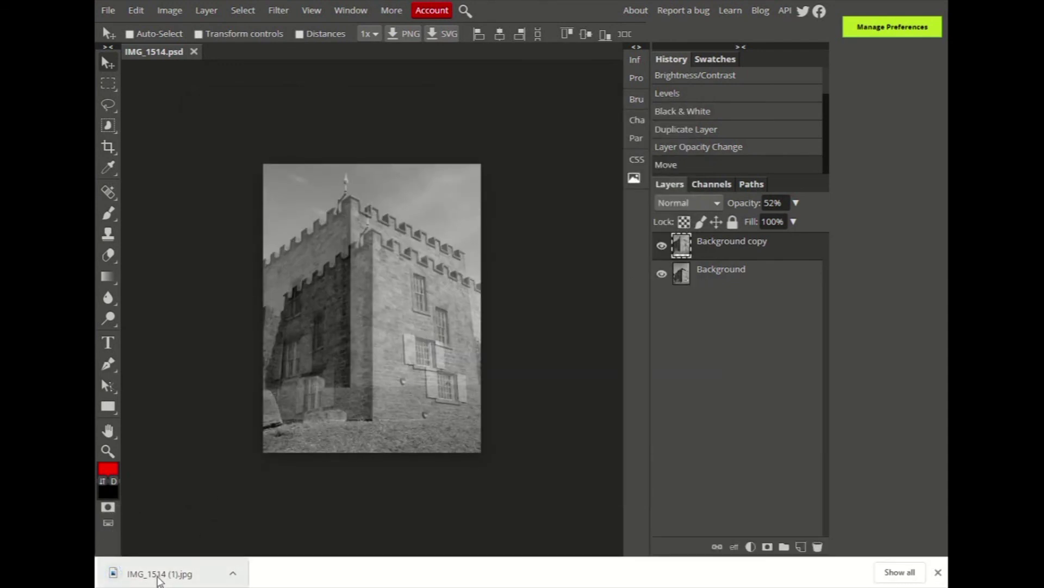
Open the exported JPG in Photos and place the original IMG_1514.JPG beside it for comparison.
{"action": "left_click", "coordinate": [158, 578]}
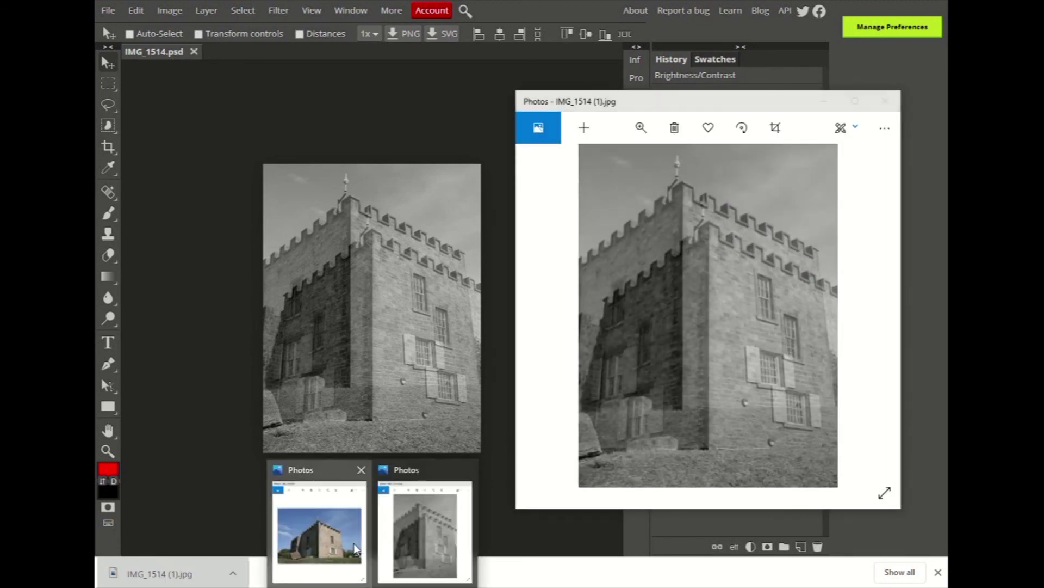
{"action": "left_click", "coordinate": [356, 546]}
{"action": "left_click_drag", "start_coordinate": [700, 103], "coordinate": [327, 109]}
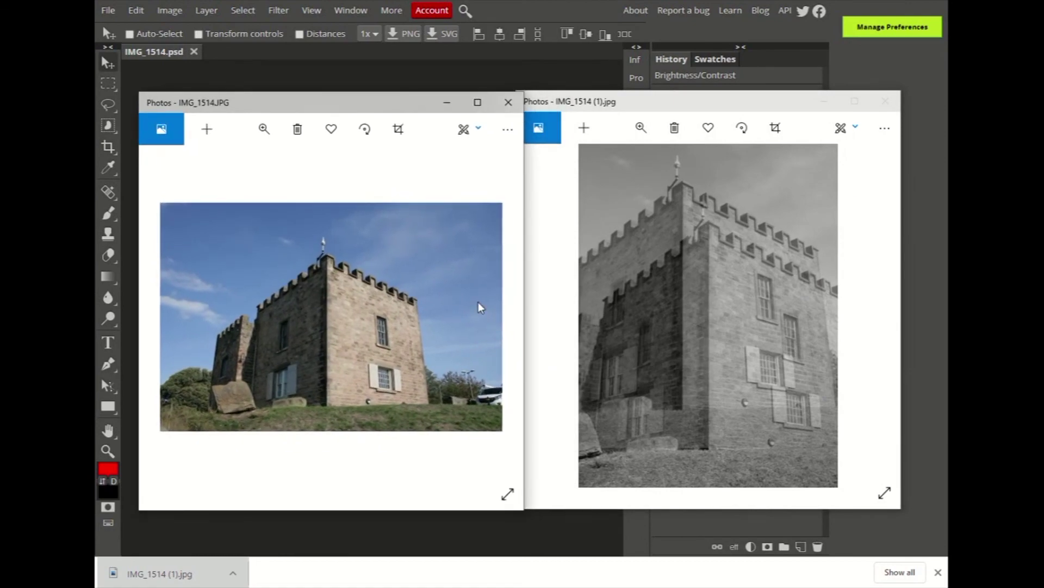